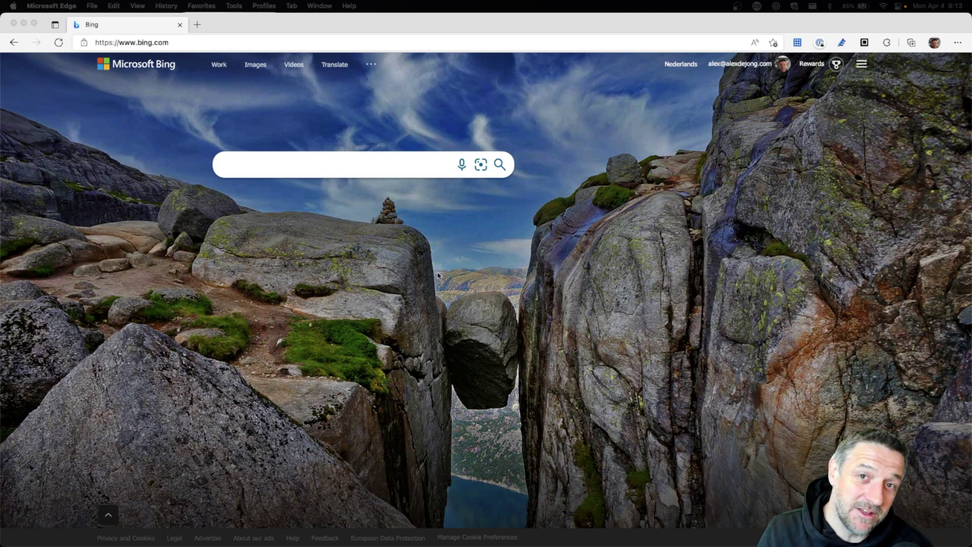
# Open the Microsoft Partner Center dashboard at partner.microsoft.com/dashboard
pyautogui.click(297, 46)
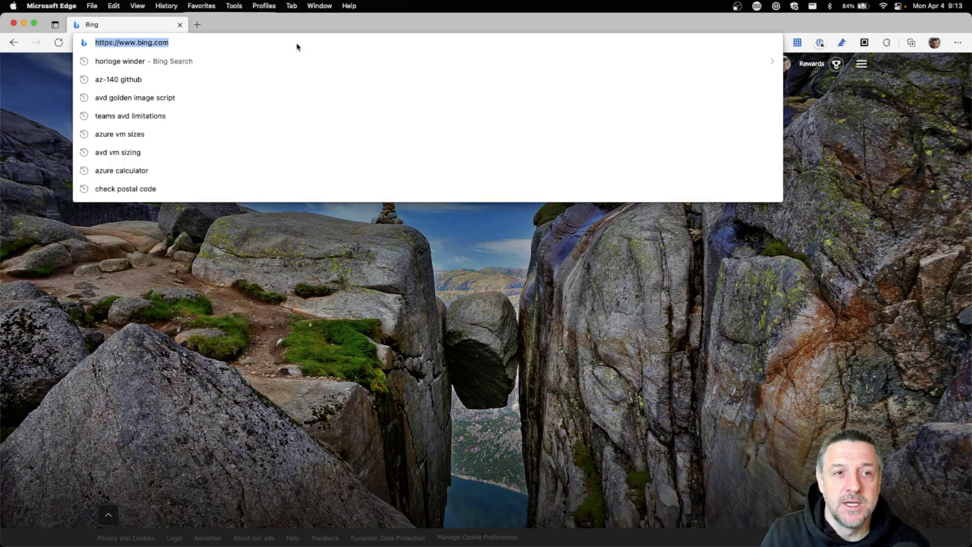
pyautogui.write('partner.microsoft')
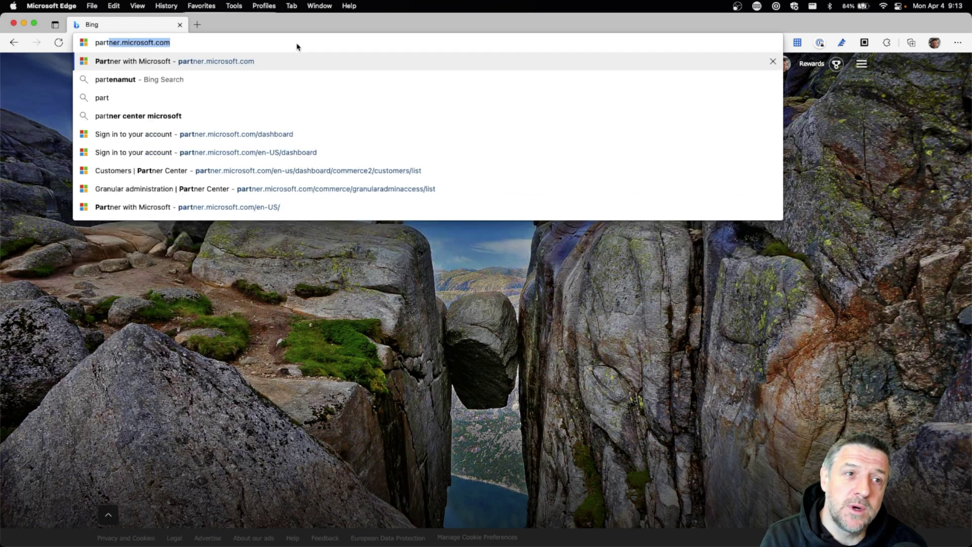
pyautogui.press('Right')
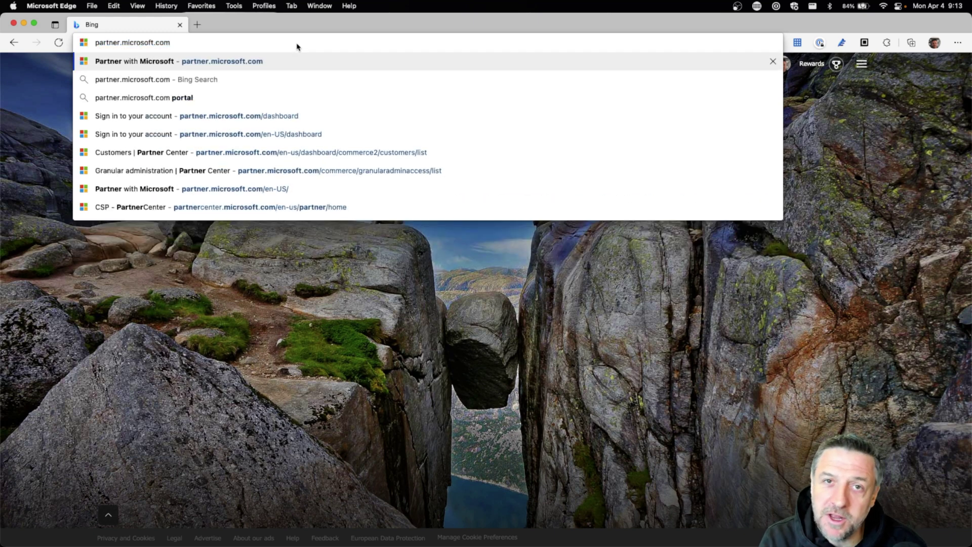
pyautogui.write('/')
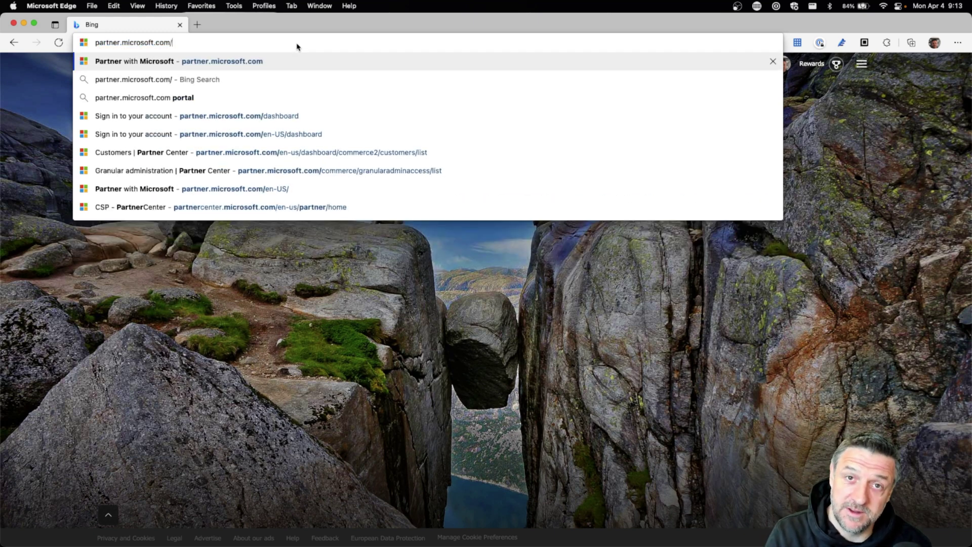
pyautogui.write('d')
pyautogui.press('Right')
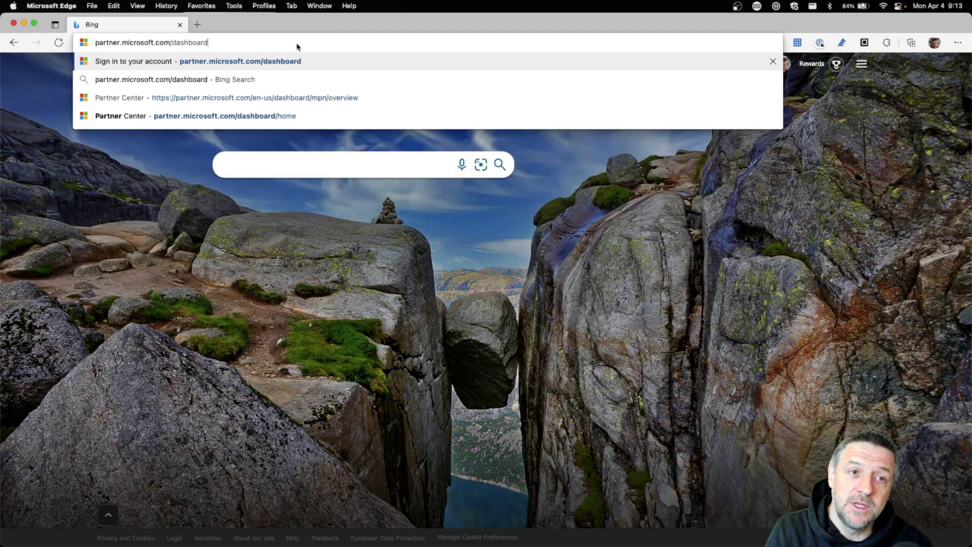
pyautogui.press('Return')
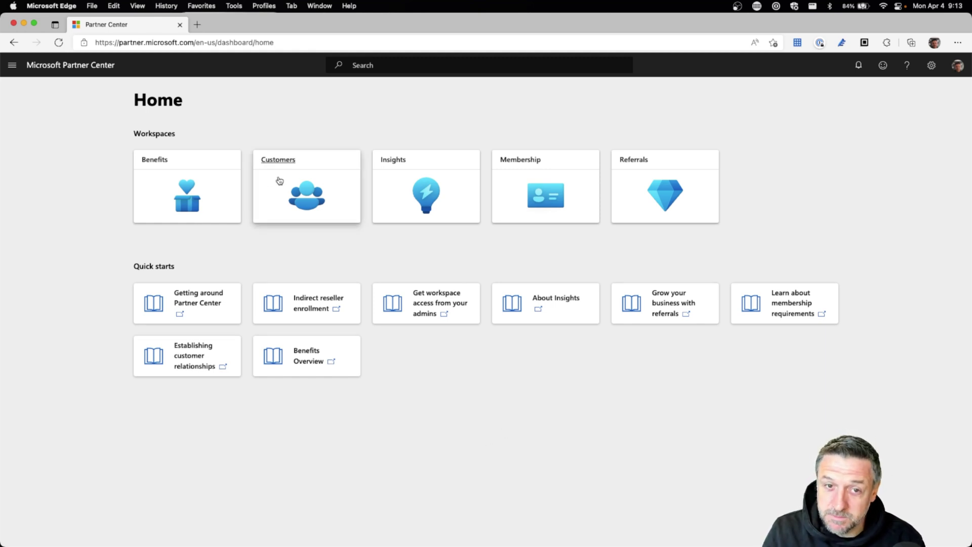
# Open the Indirect reseller enrollment quick start in a separate tab and switch to it
pyautogui.moveTo(278, 183)
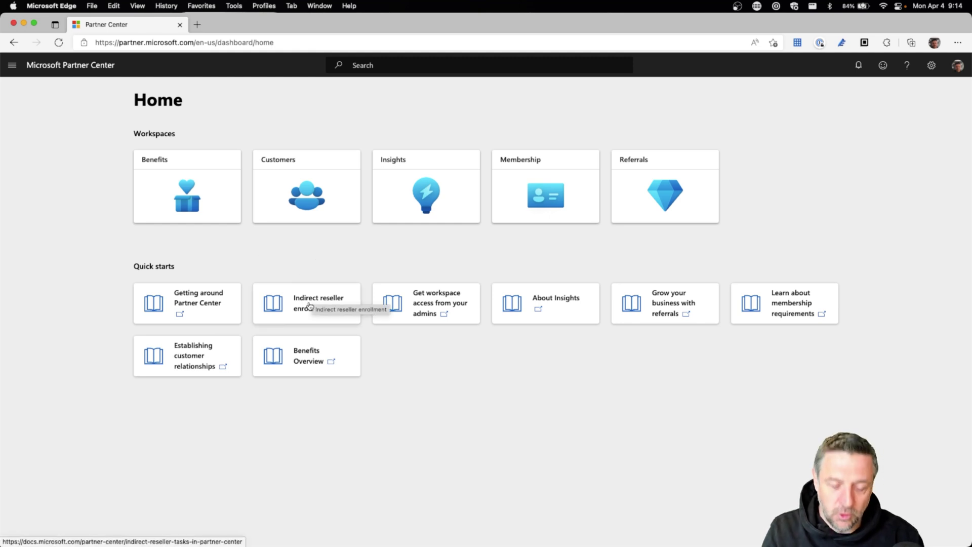
pyautogui.keyDown('super'); pyautogui.click(309, 305); pyautogui.keyUp('super')
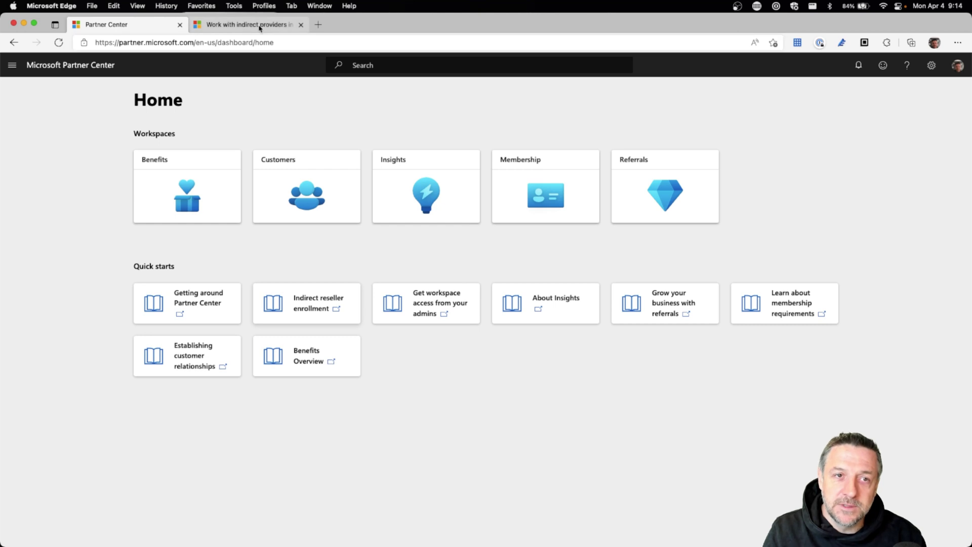
pyautogui.click(260, 28)
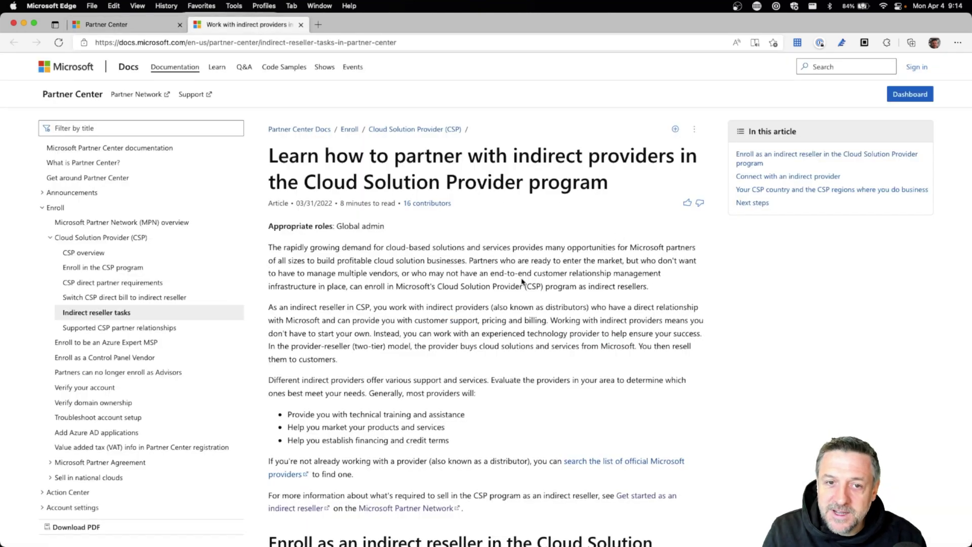
# Examine the article's indirect reseller enrollment requirements and getting-started instructions, and return to its beginning
pyautogui.scroll(-2, 522, 281)
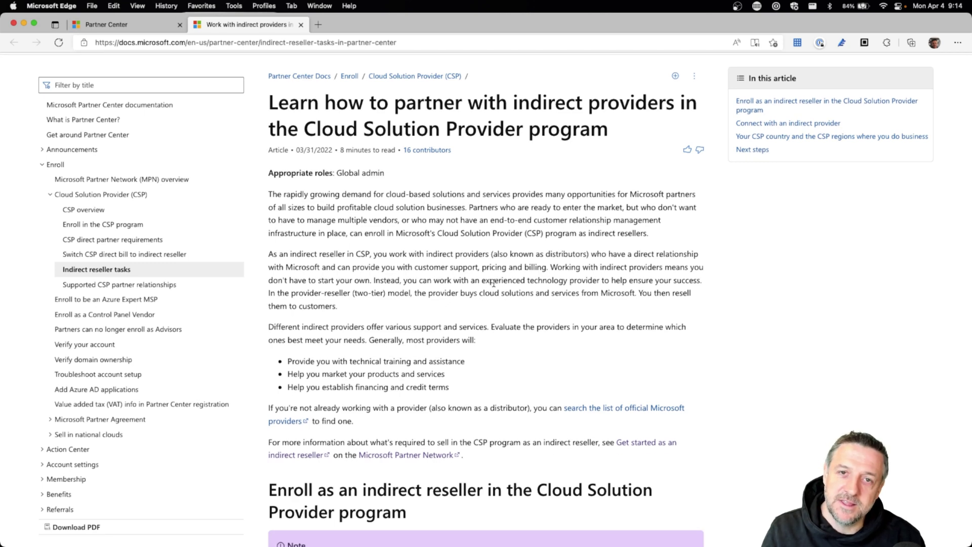
pyautogui.scroll(-1, 491, 289)
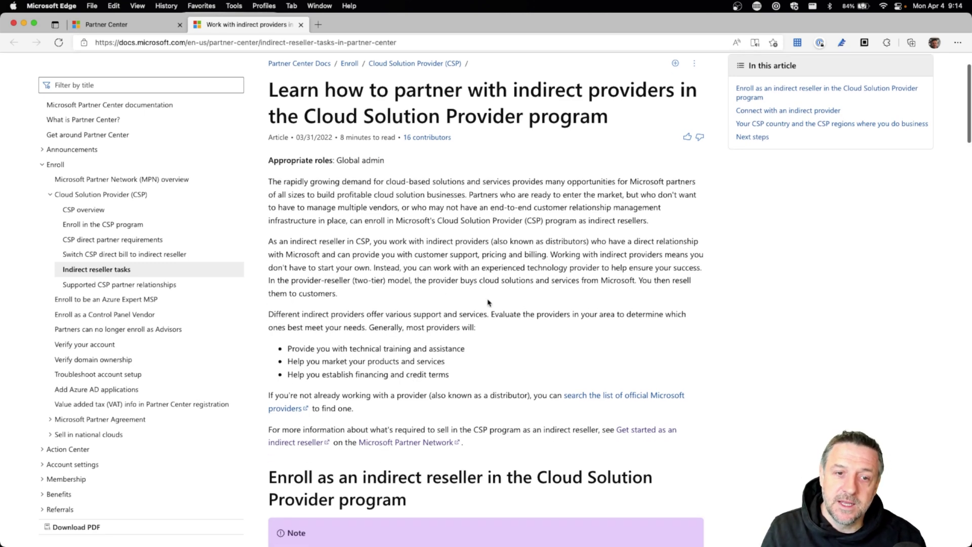
pyautogui.scroll(-5, 487, 299)
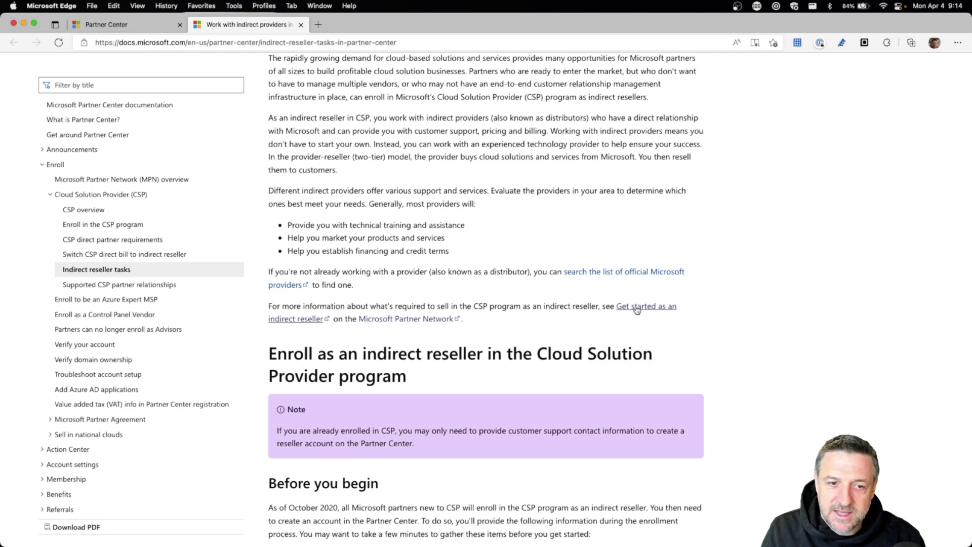
pyautogui.scroll(-8, 499, 324)
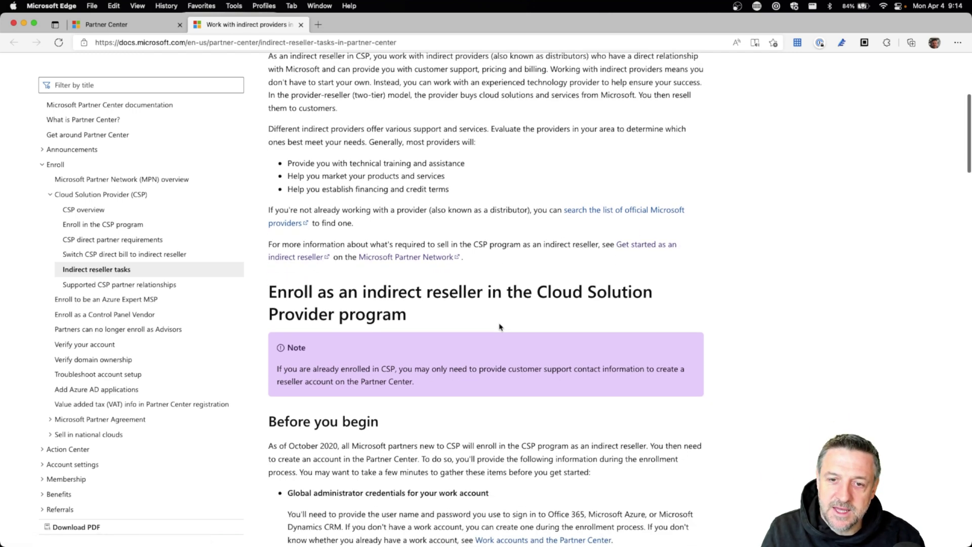
pyautogui.scroll(-3, 499, 323)
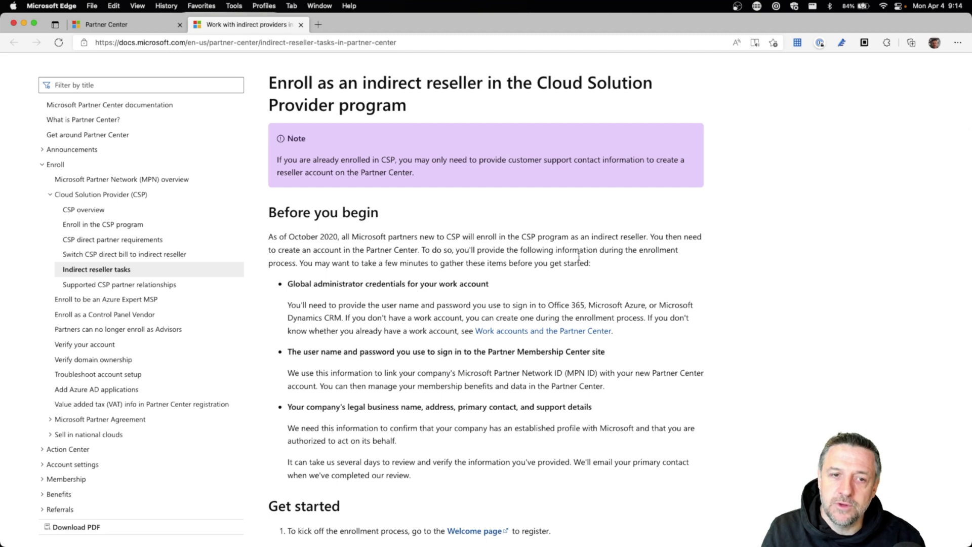
pyautogui.scroll(-13, 430, 334)
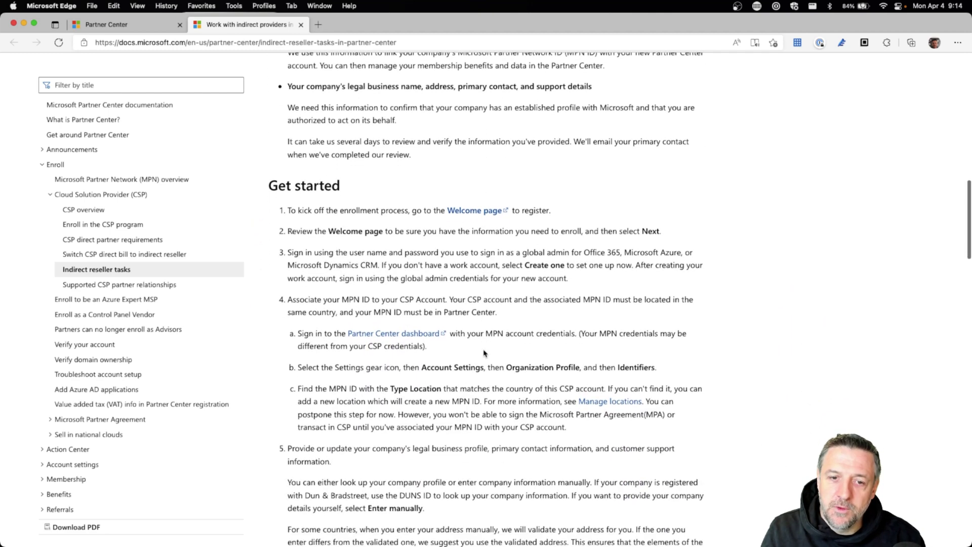
pyautogui.scroll(-20, 483, 353)
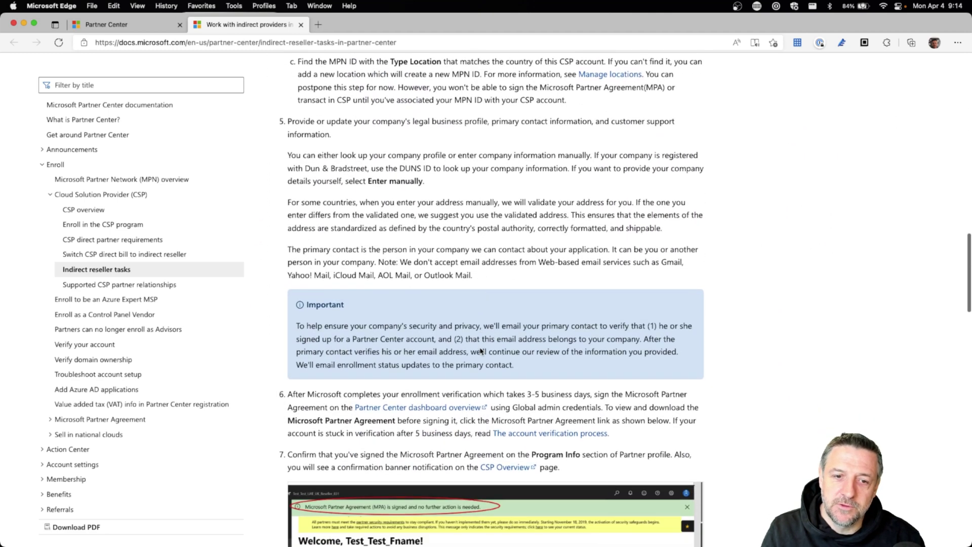
pyautogui.scroll(-7, 481, 351)
pyautogui.scroll(20, 480, 348)
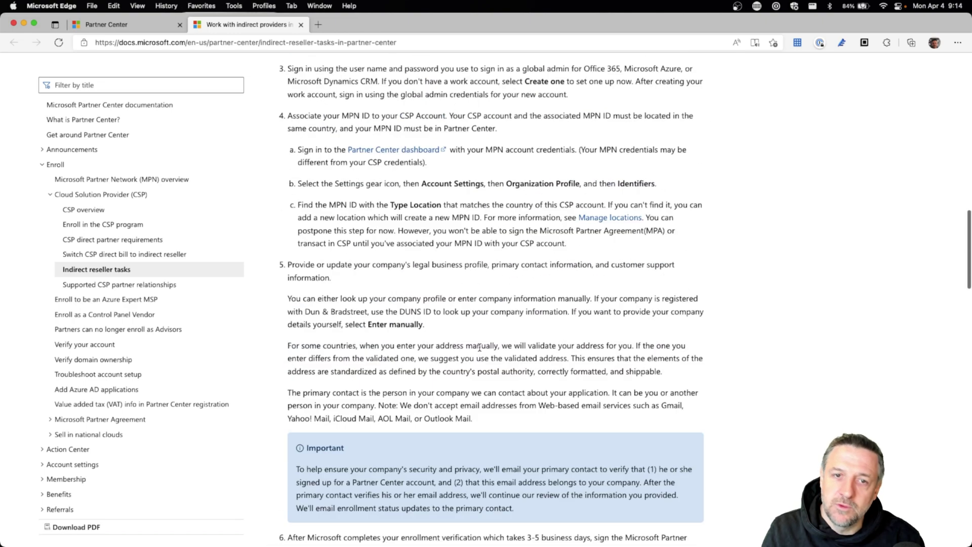
pyautogui.scroll(20, 480, 347)
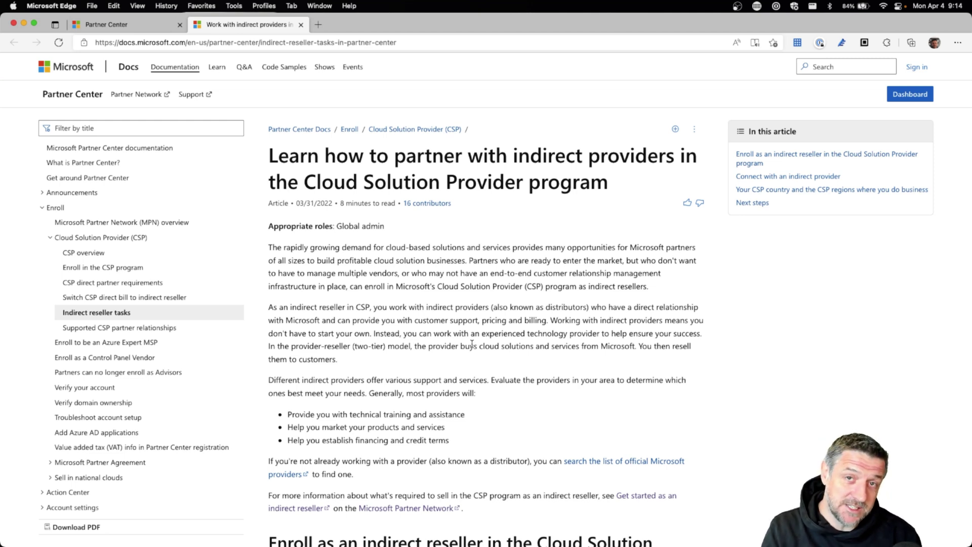
# Return to the Partner Center home page and open the customer list in the Customers workspace
pyautogui.click(102, 26)
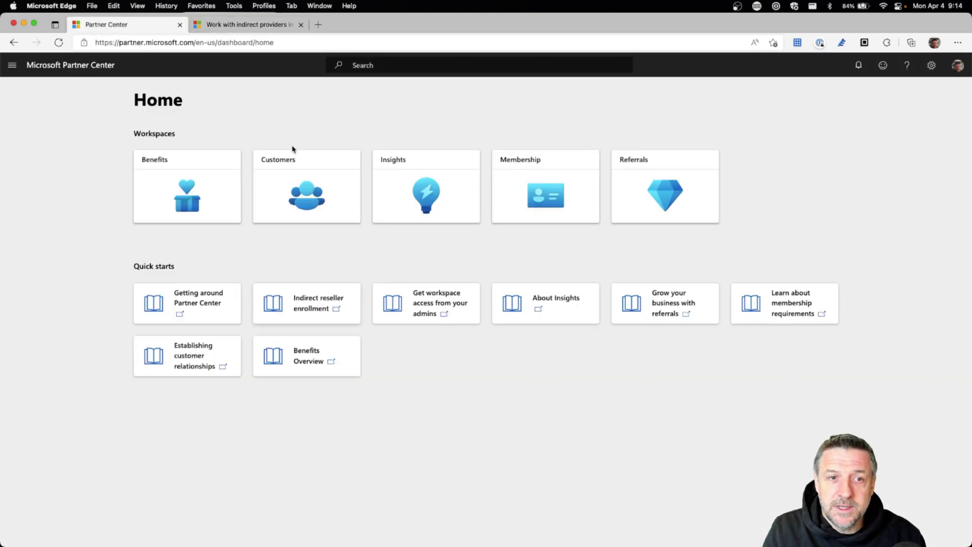
pyautogui.click(280, 162)
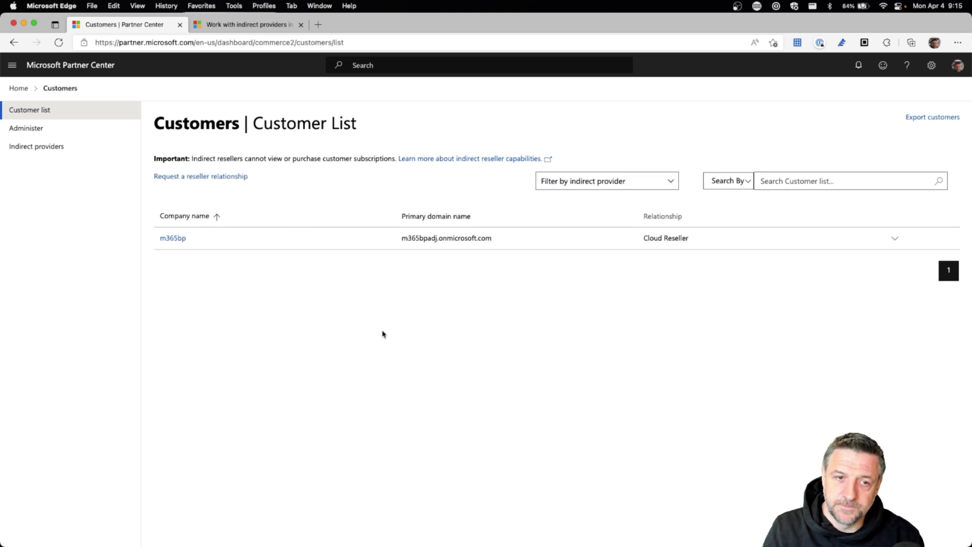
pyautogui.scroll(-1, 280, 293)
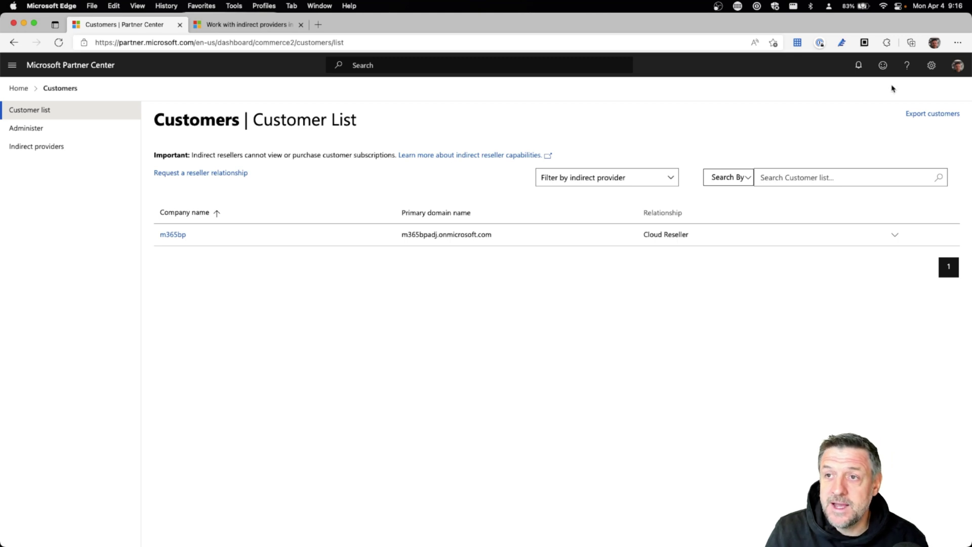
# Switch to the Work 2 browser profile and open the Microsoft 365 admin center at admin.microsoft.com
pyautogui.click(936, 44)
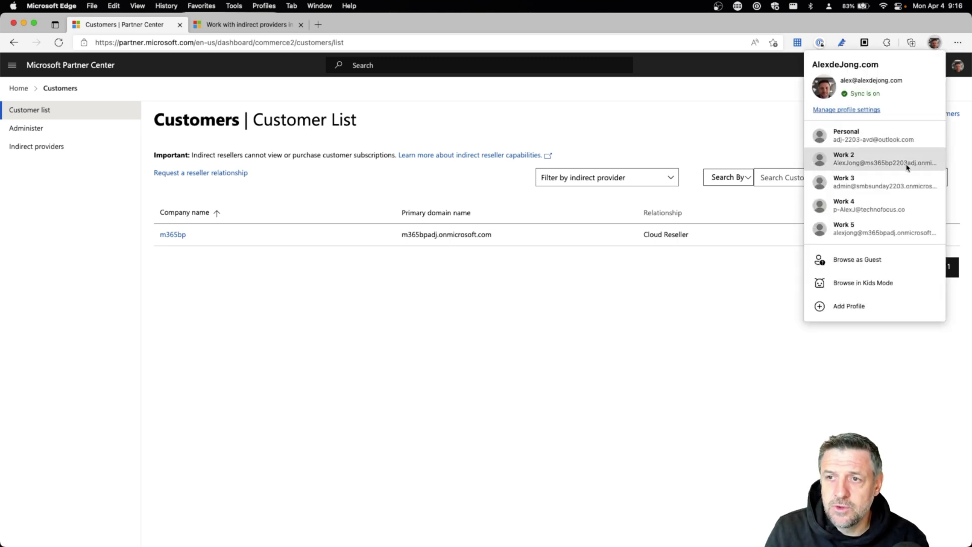
pyautogui.click(885, 163)
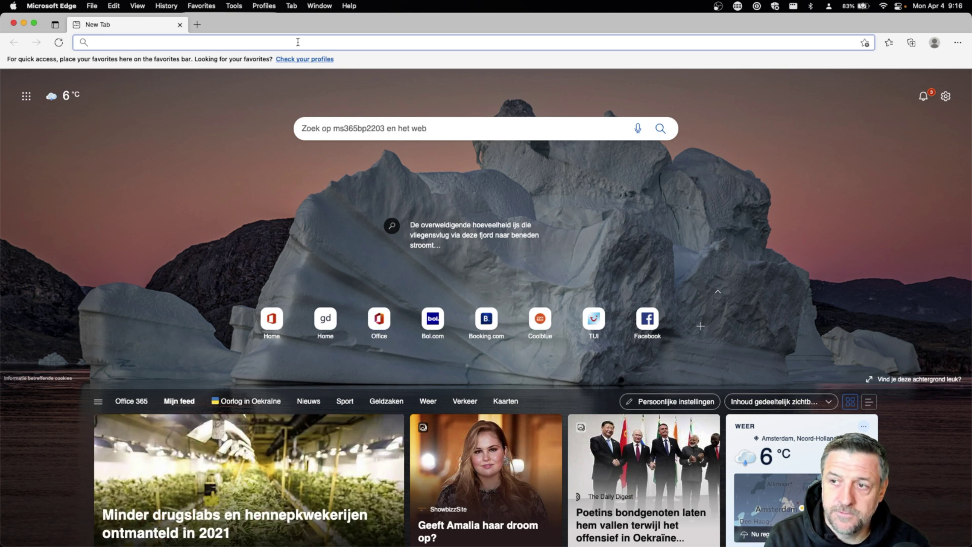
pyautogui.write('admin')
pyautogui.press('Return')
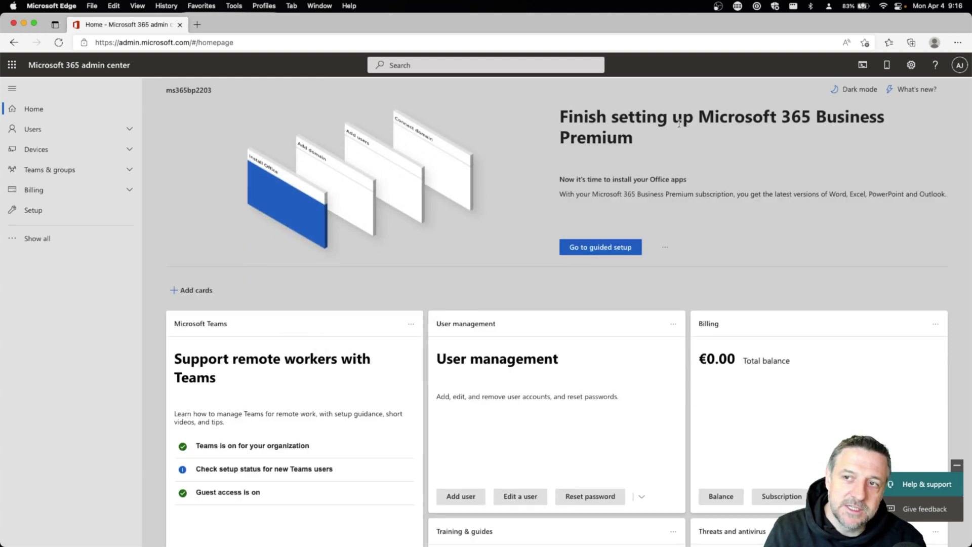
# Expand the full admin navigation and view the tenant's subscriptions on the Licenses page under Billing
pyautogui.click(42, 239)
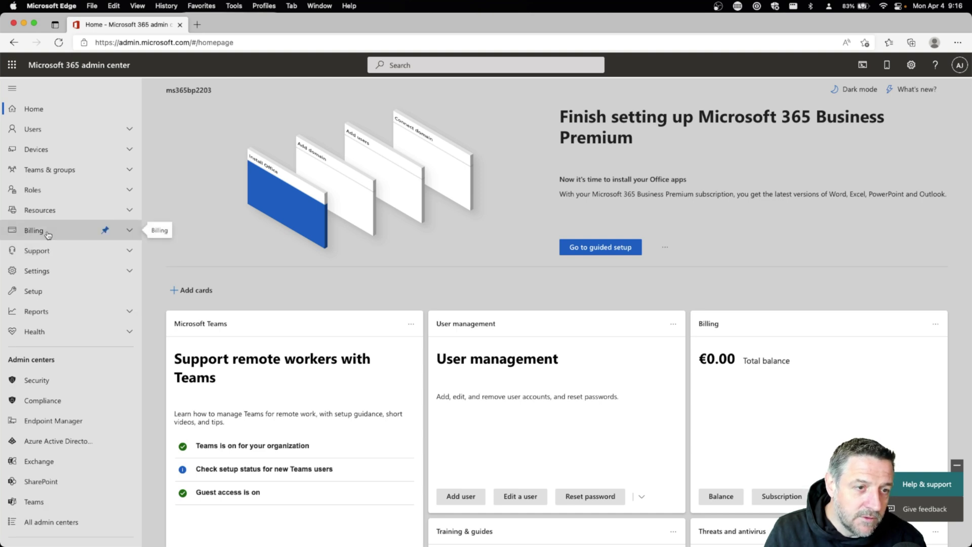
pyautogui.click(48, 234)
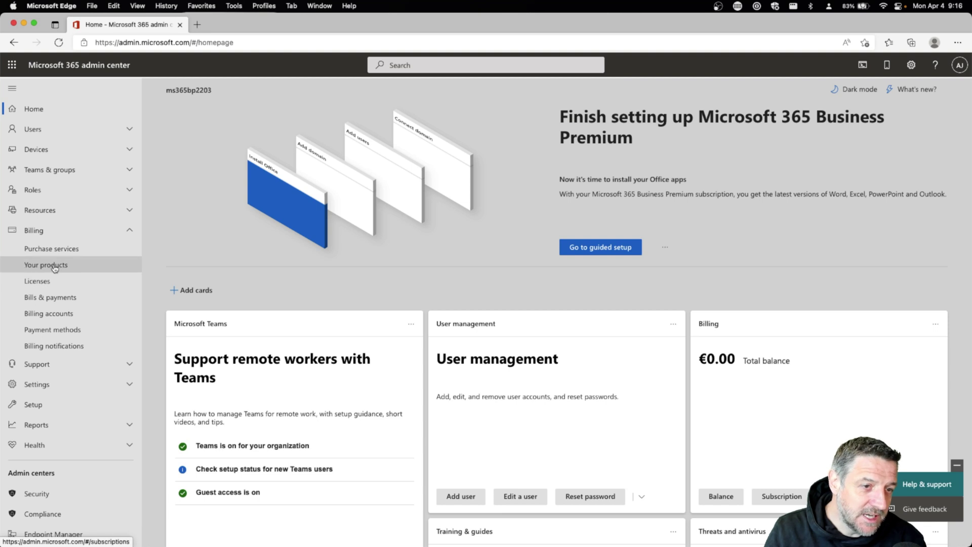
pyautogui.click(51, 286)
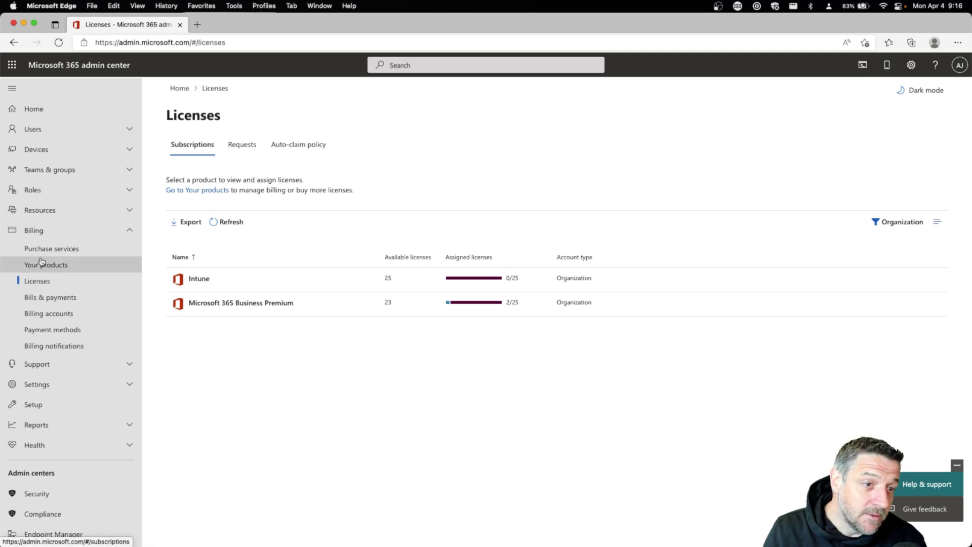
# Open the tenant's Partner relationships page under Settings and refresh the partner list
pyautogui.click(54, 386)
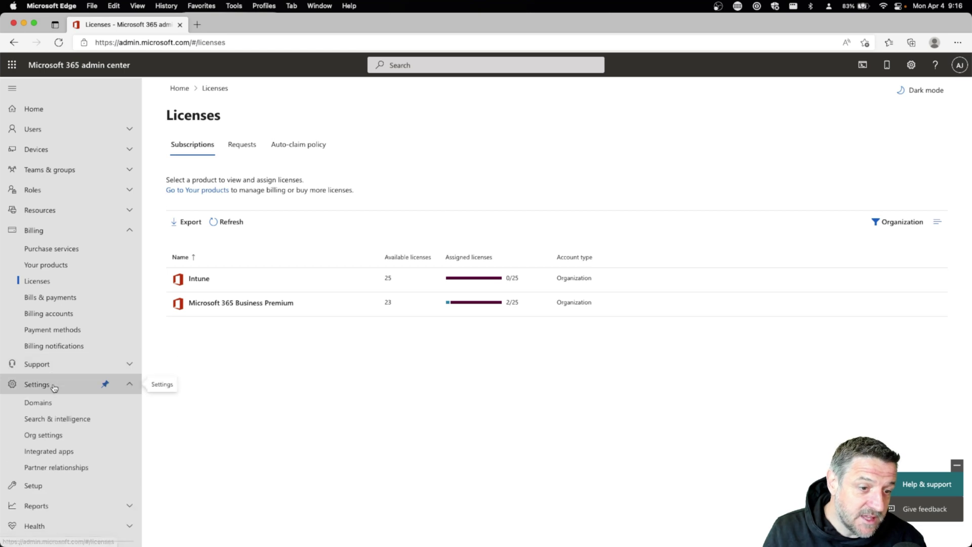
pyautogui.click(46, 469)
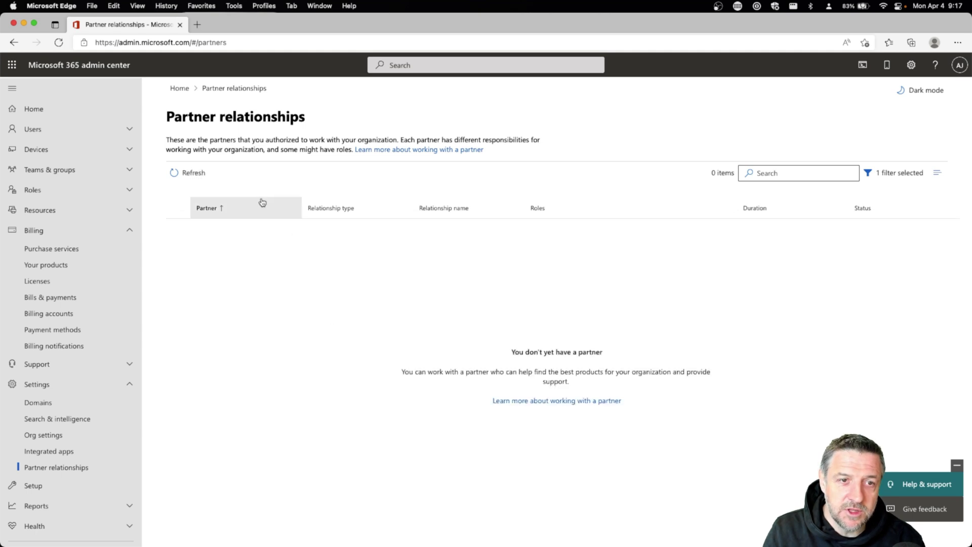
pyautogui.click(195, 176)
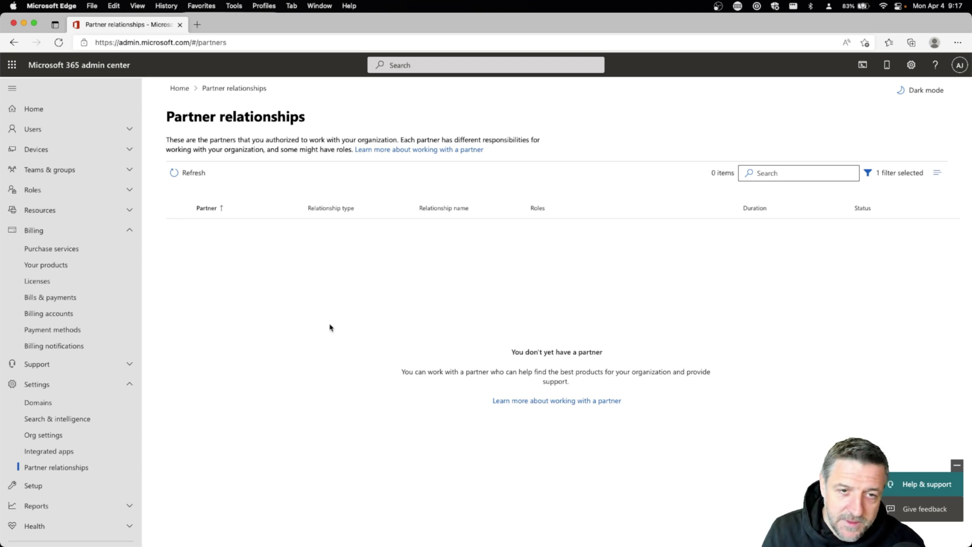
# Check the customer list in the Partner Center window, and return to the tenant's Partner relationships page
pyautogui.hotkey('ctrl', 'Up')
pyautogui.click(268, 203)
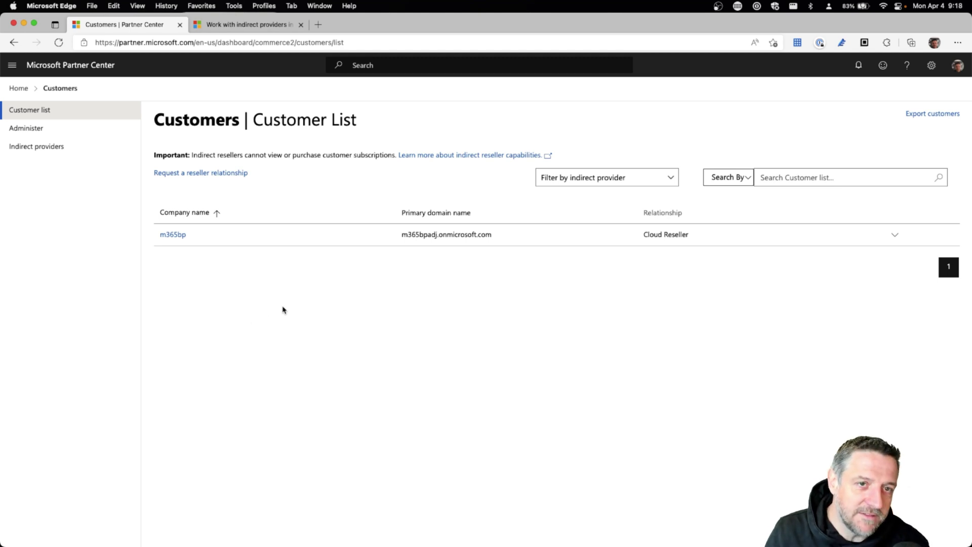
pyautogui.hotkey('ctrl', 'Up')
pyautogui.click(268, 225)
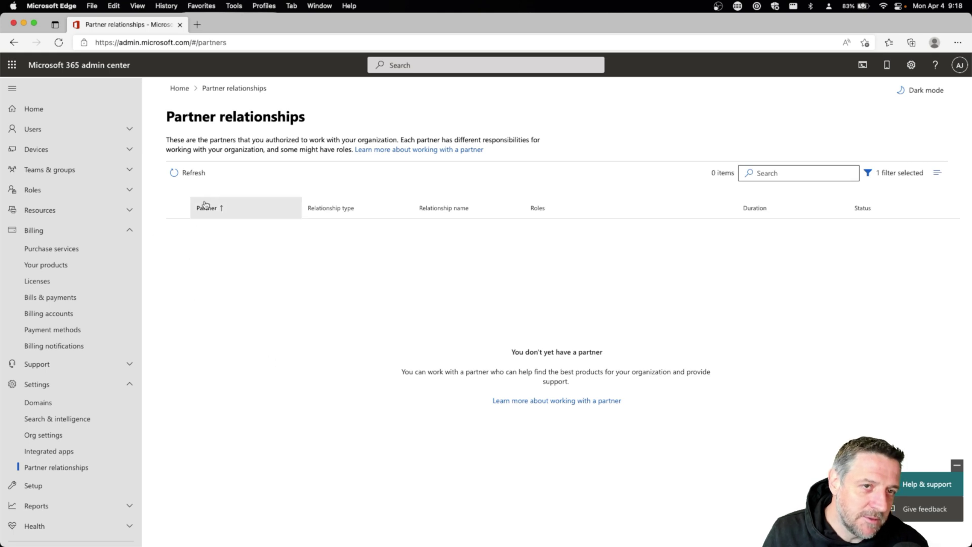
# Open aad.portal.azure.com in a new tab and skip the Security Defaults account protection prompt for now
pyautogui.click(197, 25)
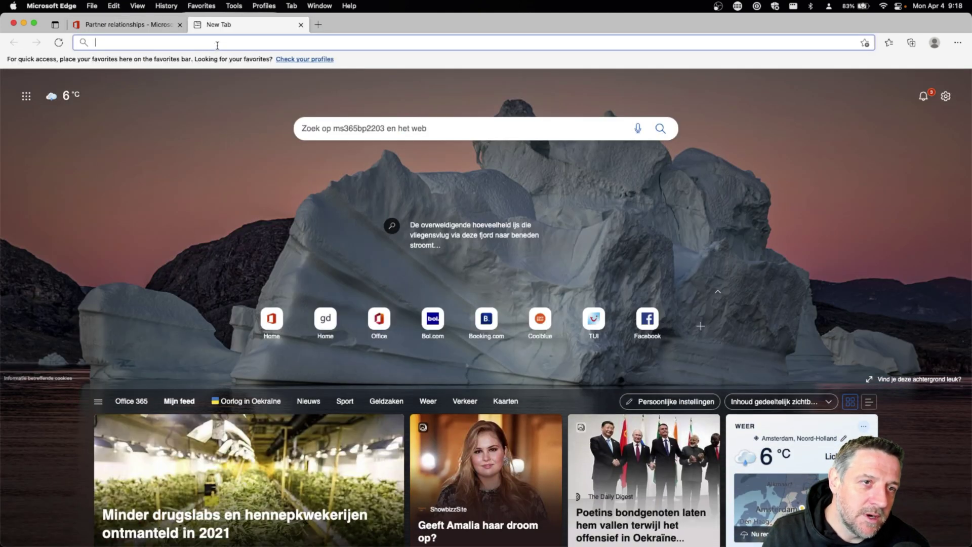
pyautogui.write('ad')
pyautogui.write('s')
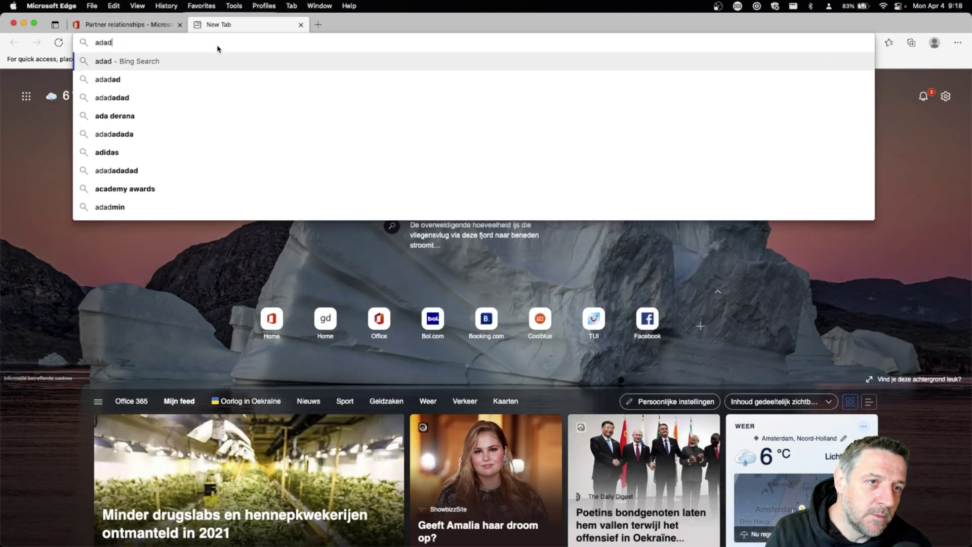
pyautogui.press('BackSpace')
pyautogui.press('BackSpace')
pyautogui.write('ad')
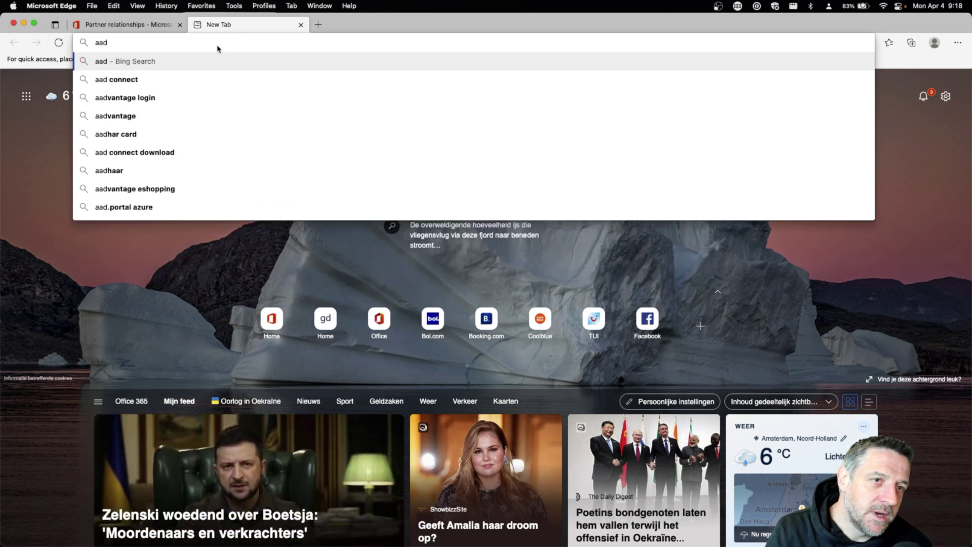
pyautogui.write('.por')
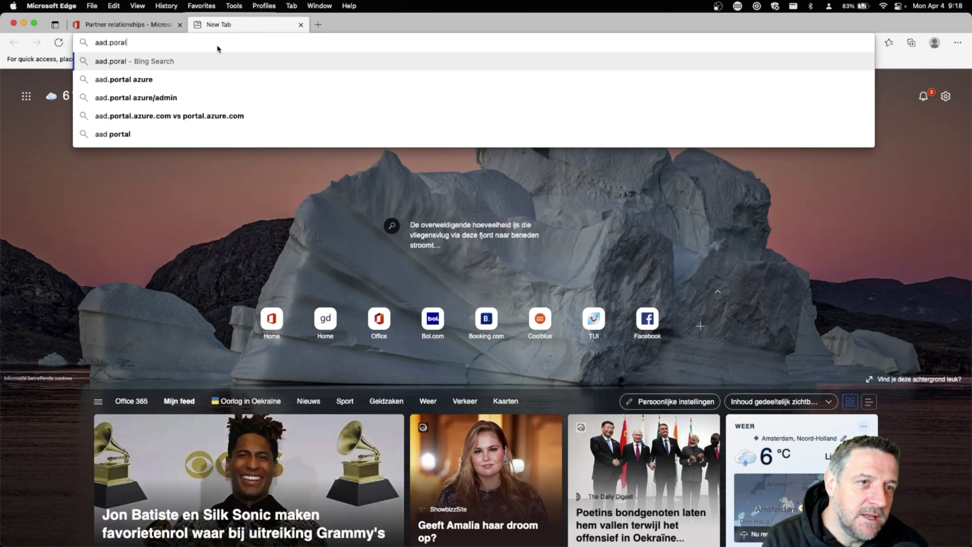
pyautogui.write('tal.azure.com')
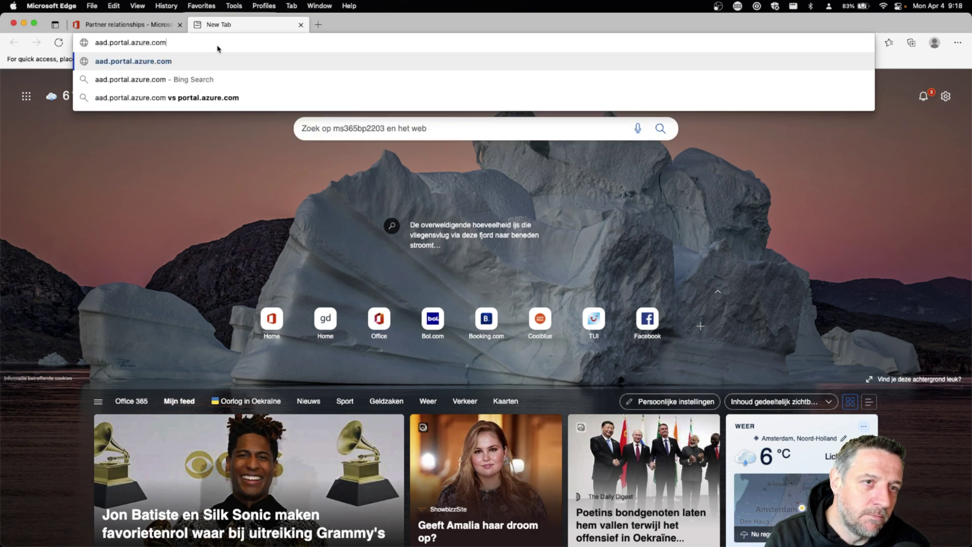
pyautogui.press('Return')
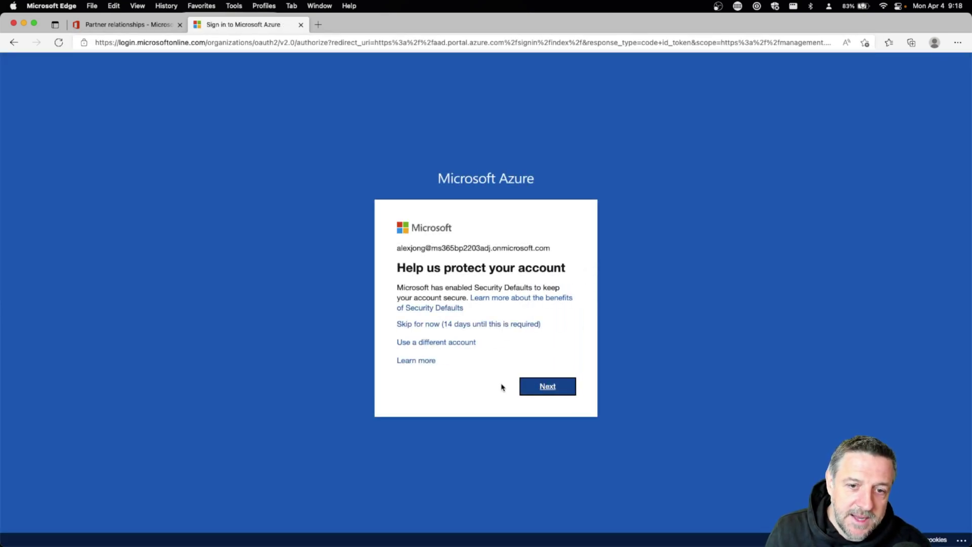
pyautogui.click(421, 326)
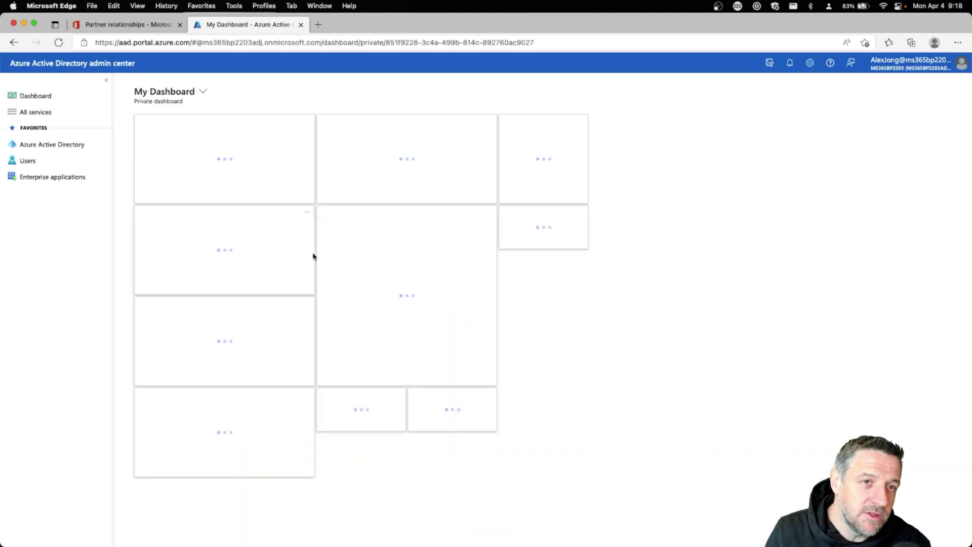
# Open the Azure Active Directory overview and review the tenant's name and basic information
pyautogui.click(70, 145)
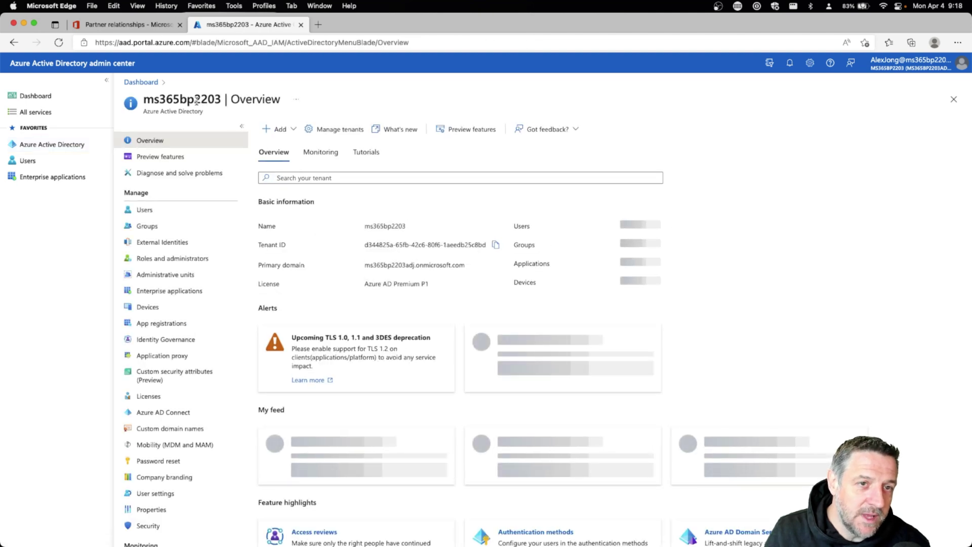
pyautogui.moveTo(146, 100); pyautogui.dragTo(222, 98)
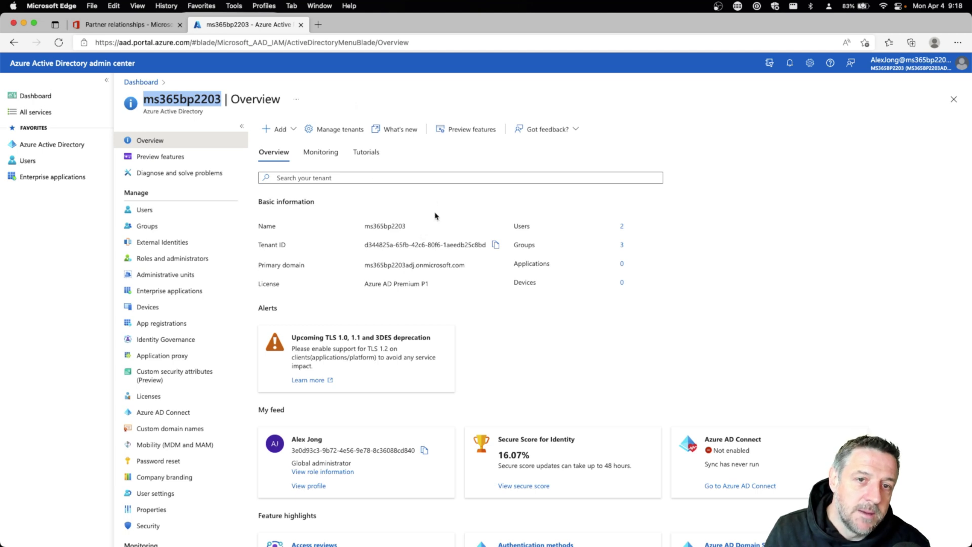
pyautogui.scroll(1, 420, 246)
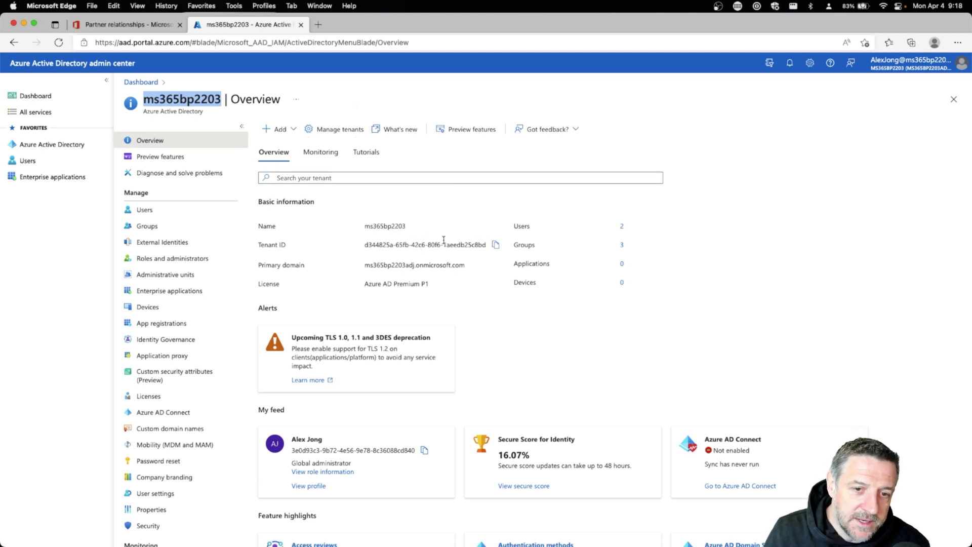
pyautogui.click(359, 292)
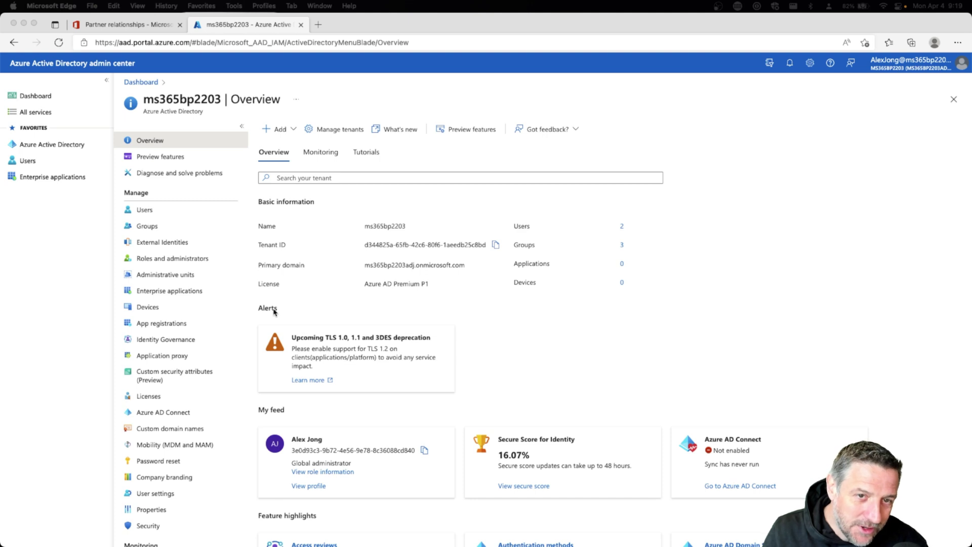
# Check the tenant's Properties page in Azure Active Directory, and return to the Overview page
pyautogui.click(159, 510)
pyautogui.click(159, 510)
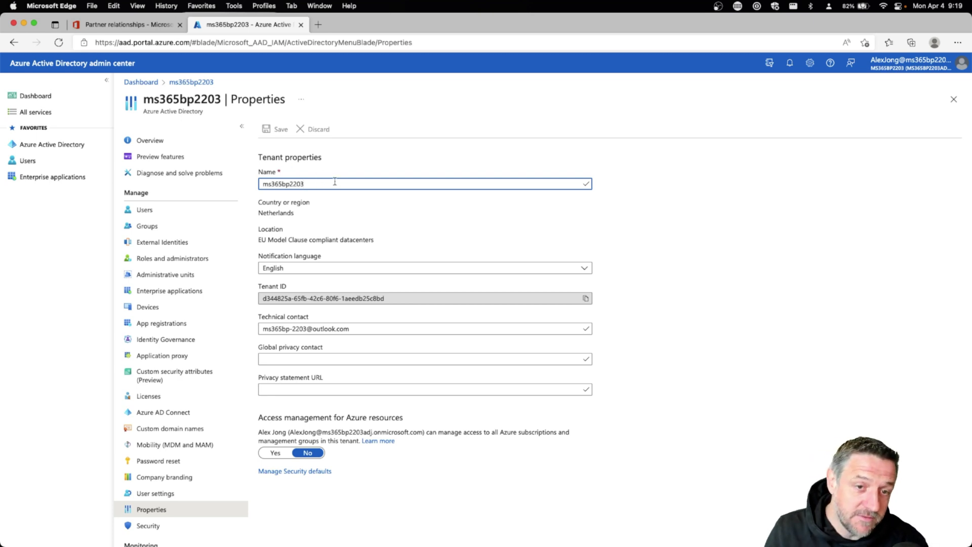
pyautogui.click(152, 141)
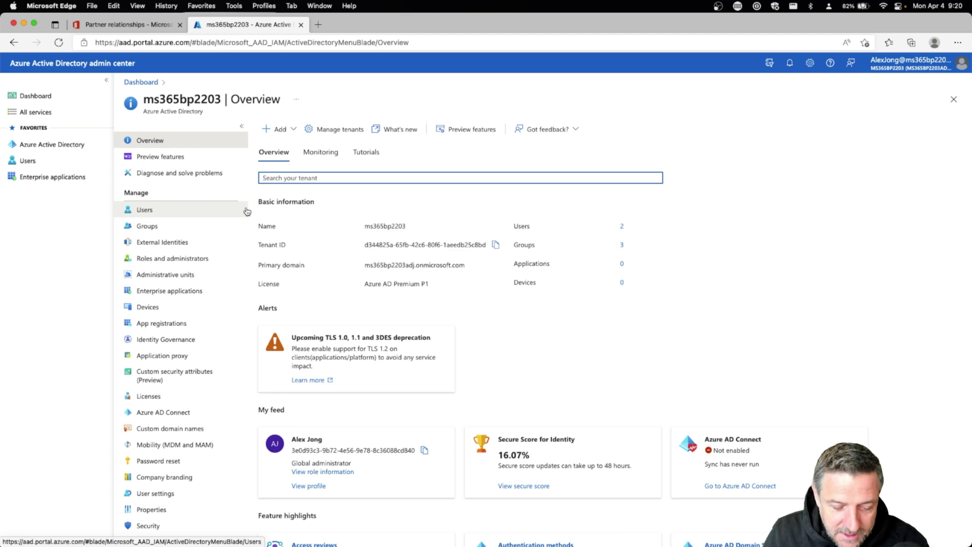
# Get the reseller relationship invitation link from Partner Center and open it in a new tab of the customer tenant's browser window
pyautogui.hotkey('ctrl', 'Up')
pyautogui.click(560, 165)
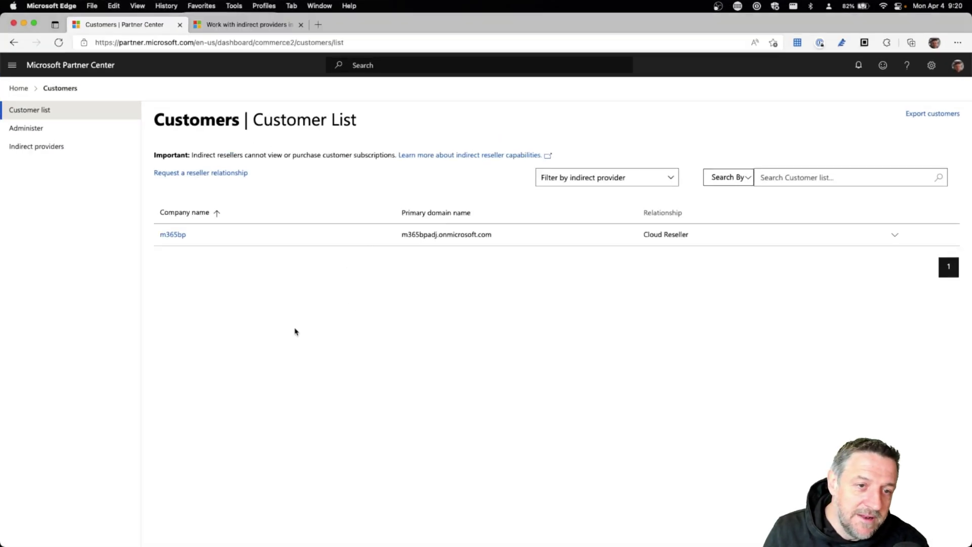
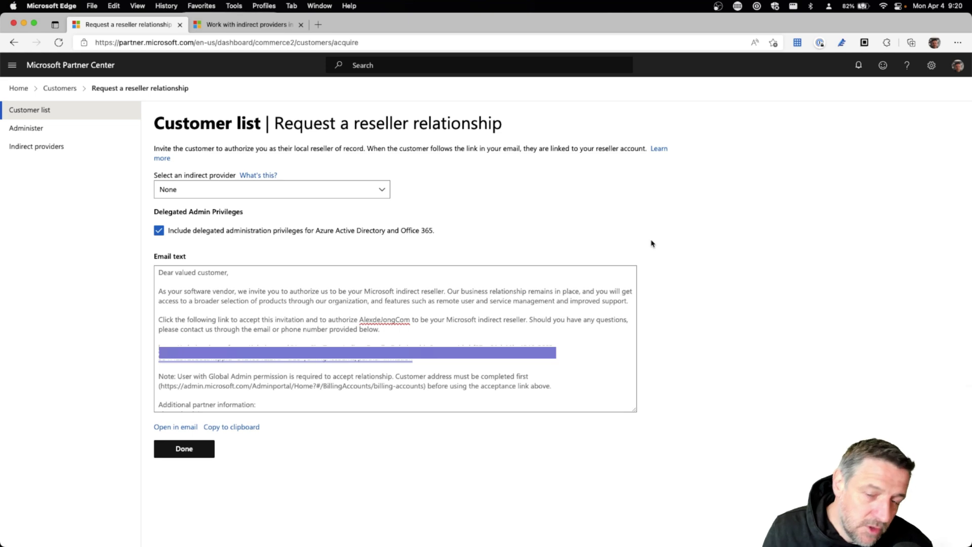
pyautogui.hotkey('ctrl', 'Up')
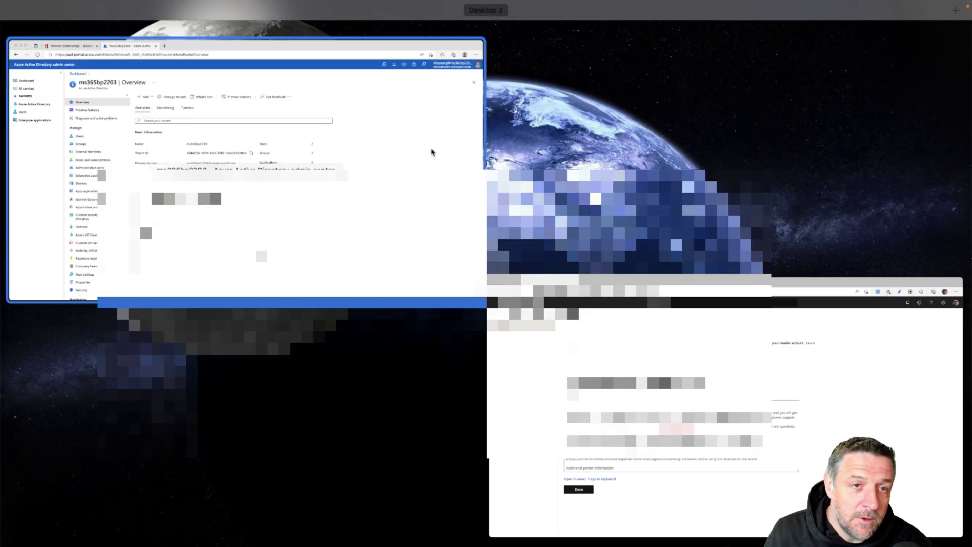
pyautogui.click(395, 143)
pyautogui.click(317, 24)
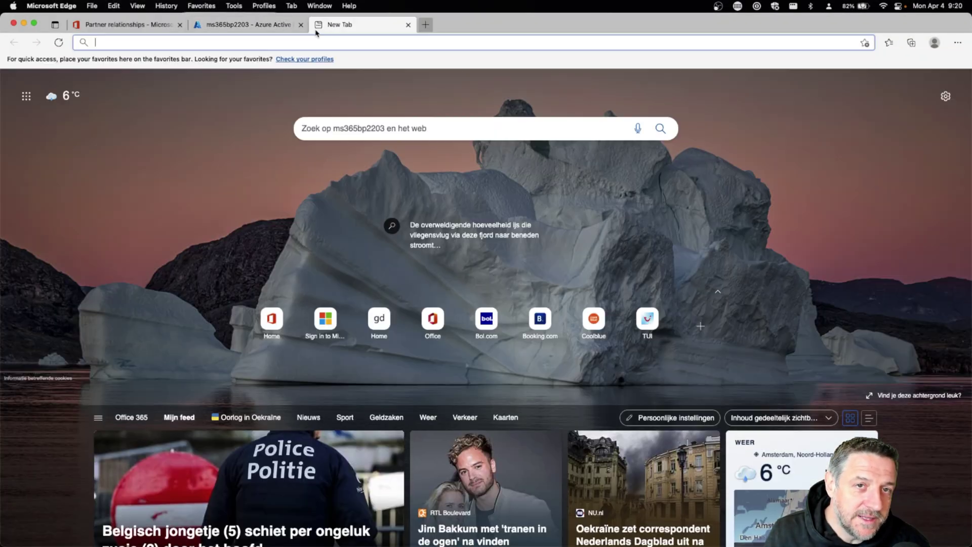
pyautogui.press('cmd+v')
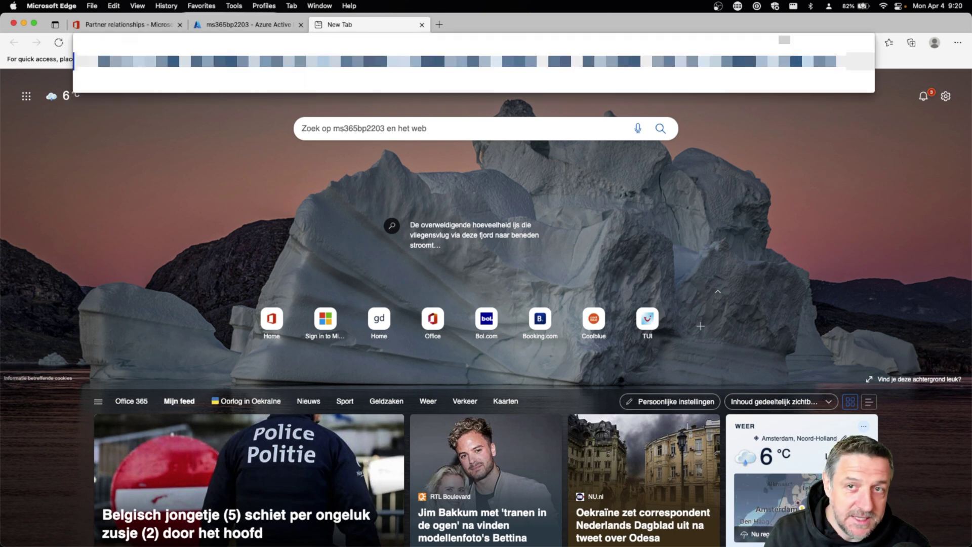
pyautogui.press('Return')
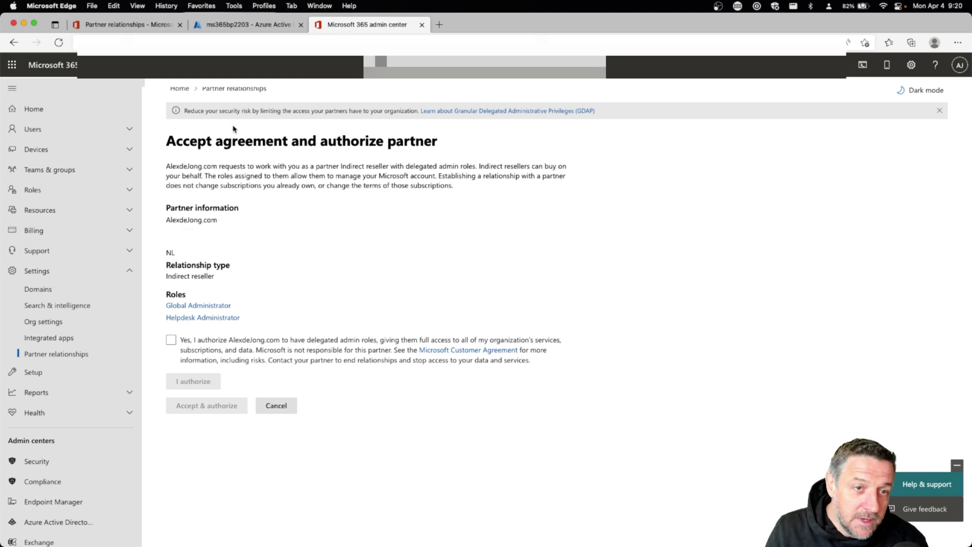
# Review the indirect reseller authorization and authorize the partner to have delegated admin roles in the tenant
pyautogui.click(186, 340)
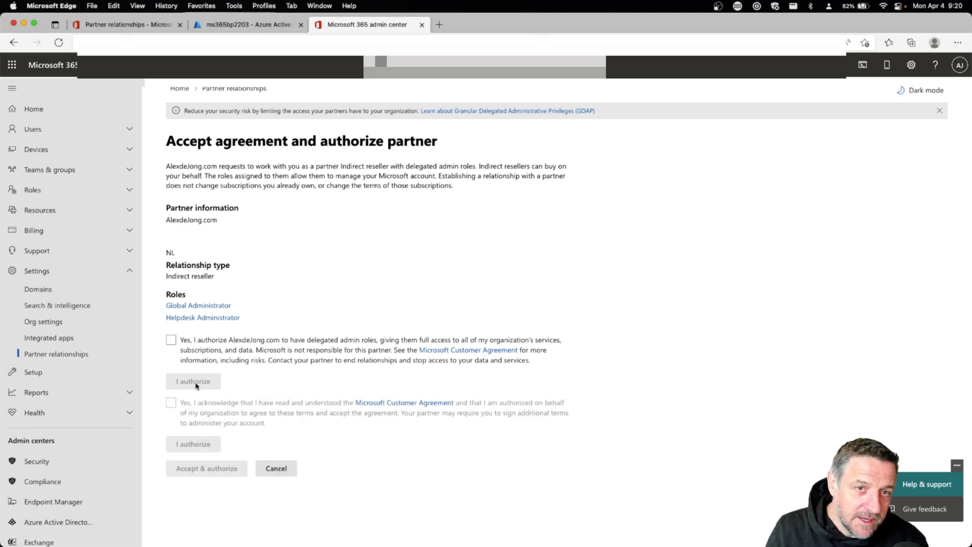
pyautogui.click(171, 340)
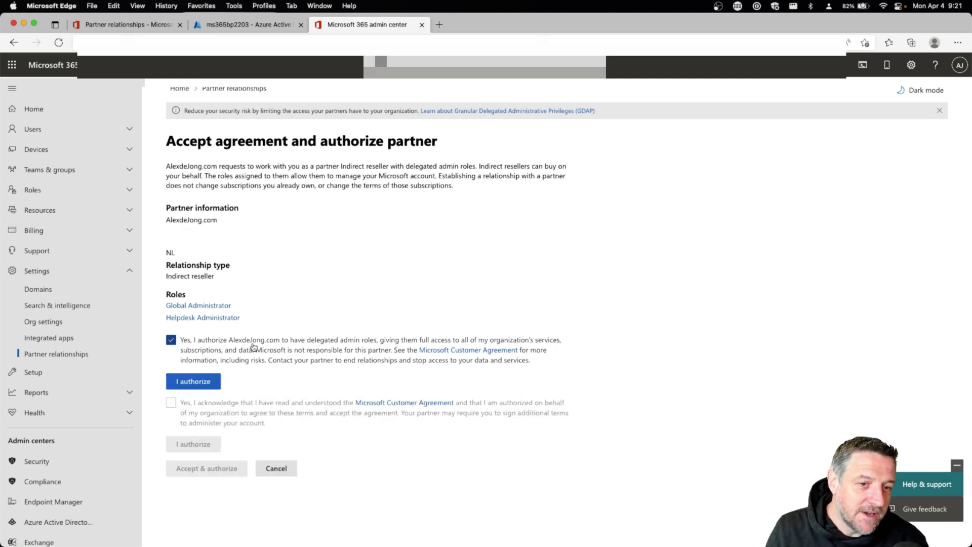
pyautogui.scroll(5, 253, 347)
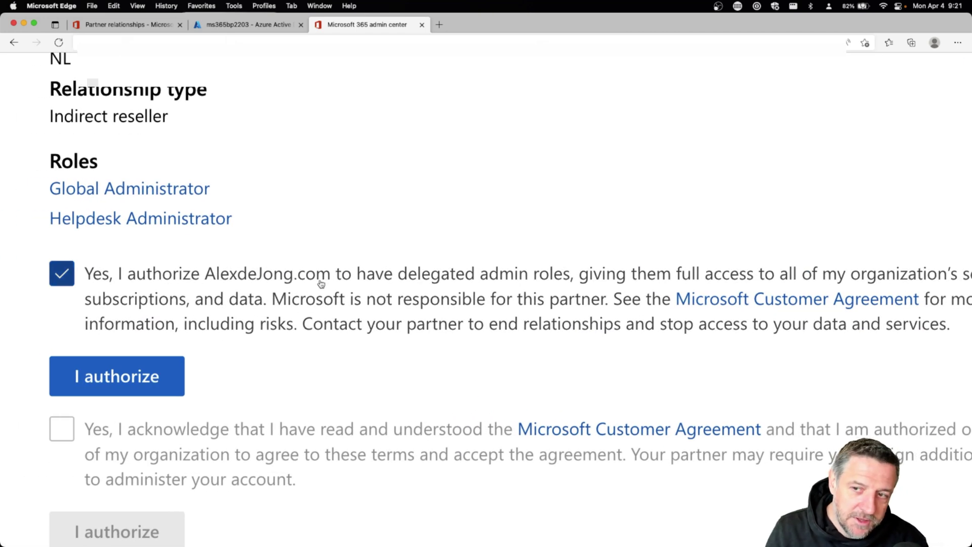
pyautogui.scroll(-5, 282, 332)
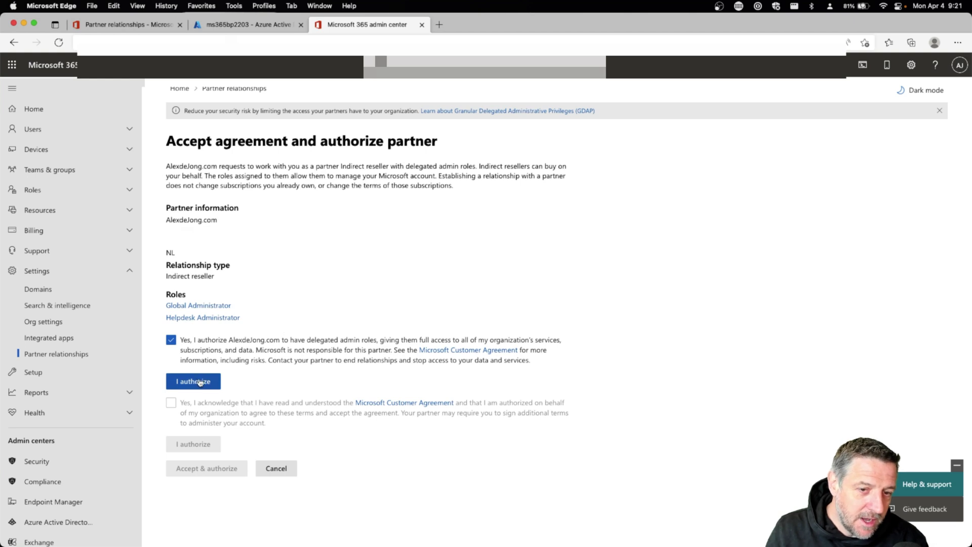
pyautogui.click(200, 382)
# Acknowledge and authorize the Microsoft Customer Agreement, and accept giving the partner access to the organization
pyautogui.click(171, 379)
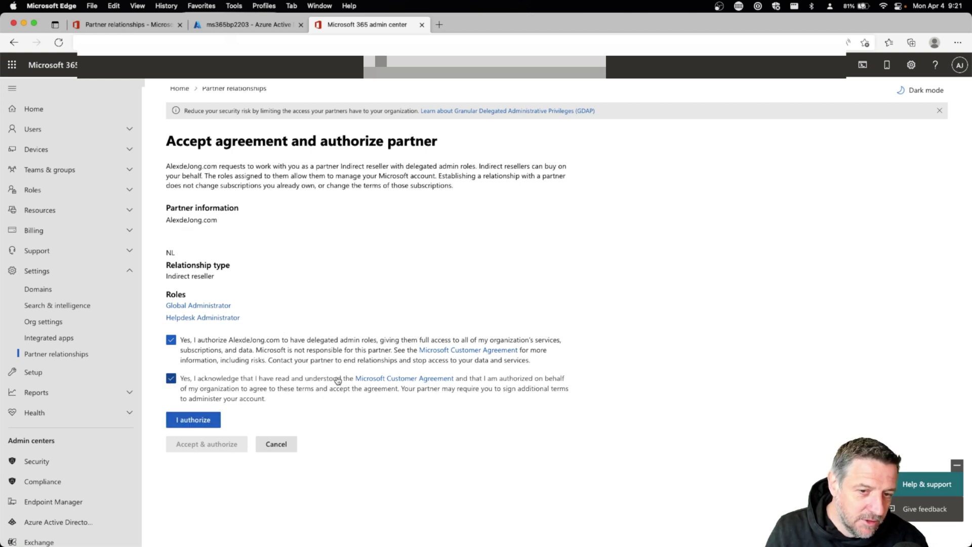
pyautogui.click(200, 422)
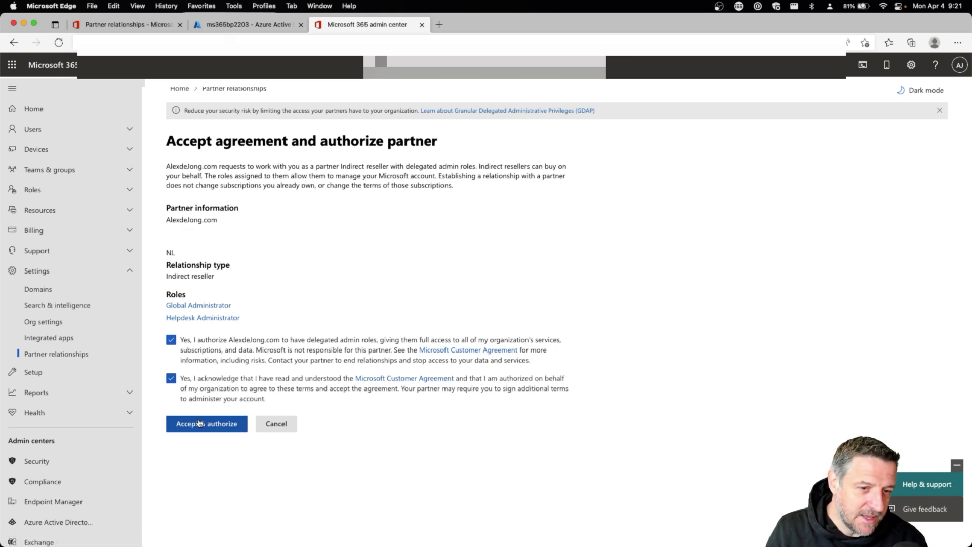
pyautogui.click(238, 425)
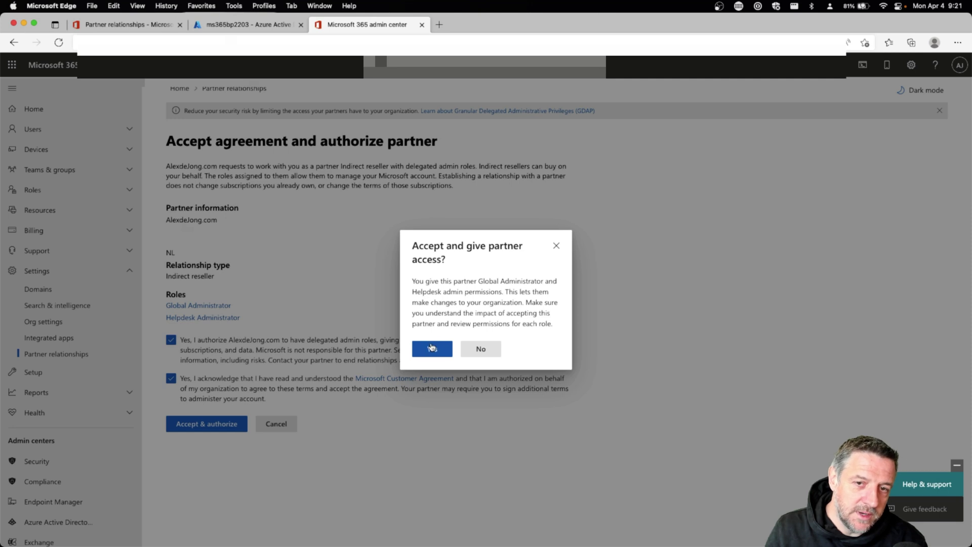
pyautogui.click(431, 349)
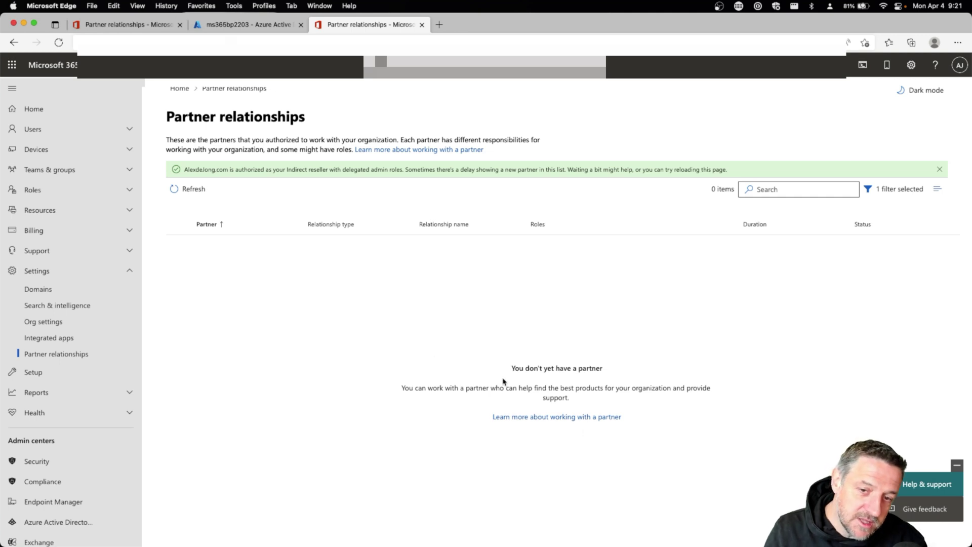
# Refresh the tenant's partner list, and expand the details of customer ms365bp2203 in the Partner Center customer list
pyautogui.click(183, 195)
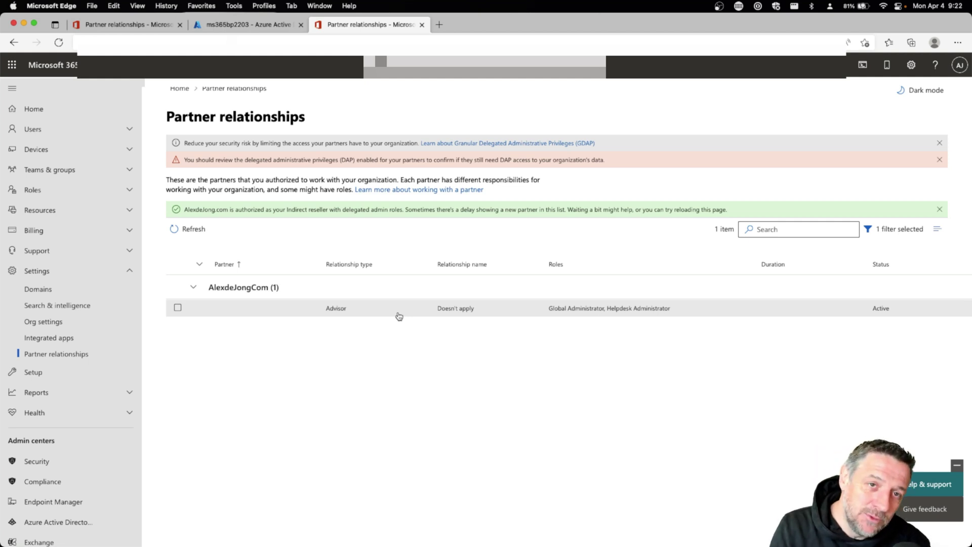
pyautogui.hotkey('ctrl', 'Up')
pyautogui.click(215, 182)
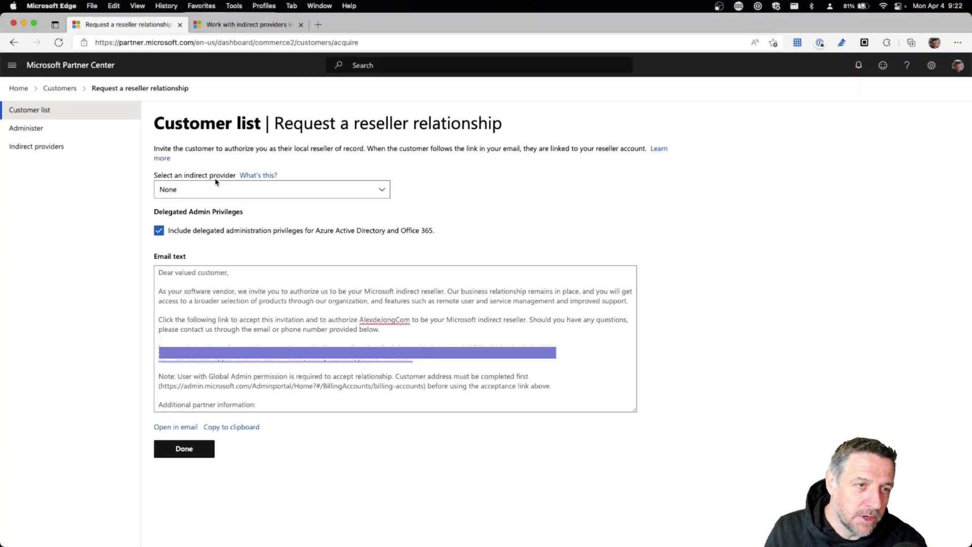
pyautogui.click(59, 89)
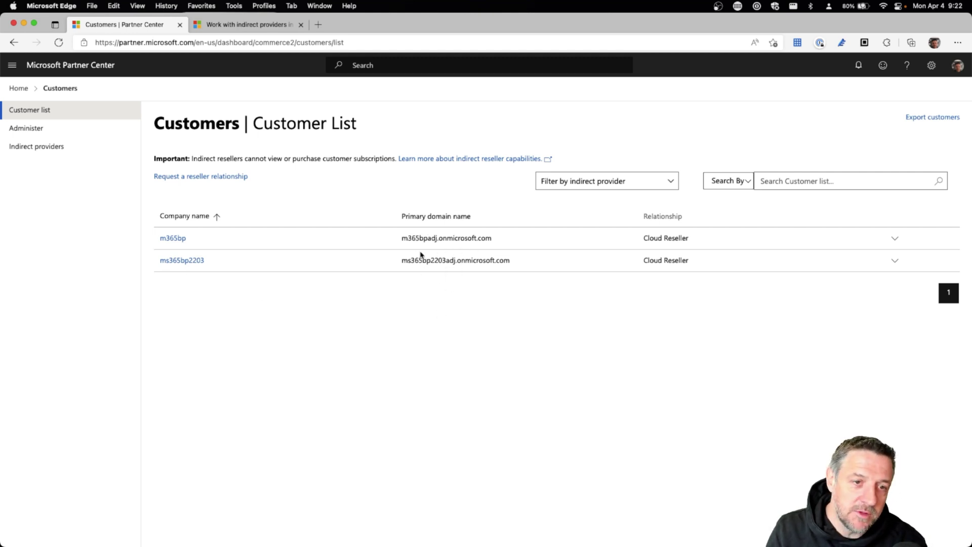
pyautogui.click(894, 260)
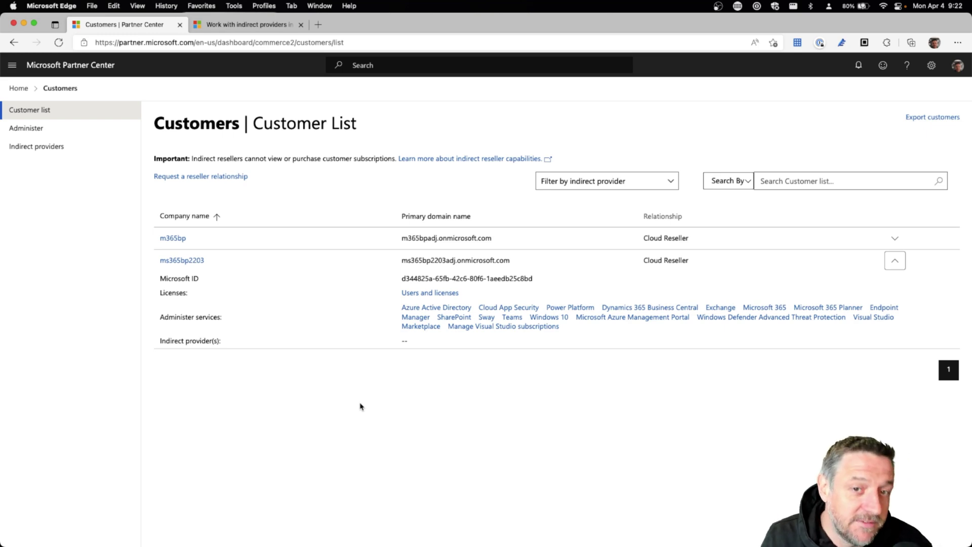
pyautogui.hotkey('ctrl', 'Up')
pyautogui.click(308, 236)
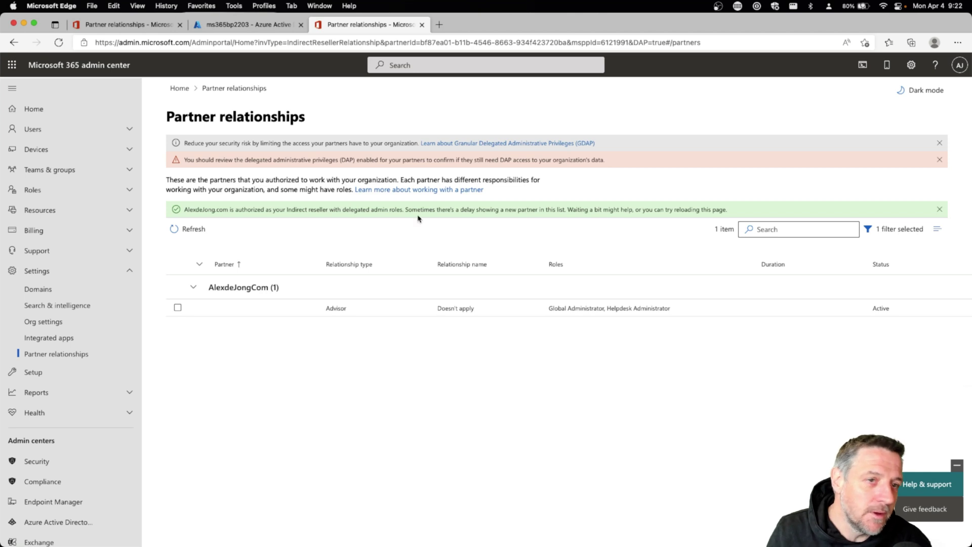
pyautogui.click(439, 24)
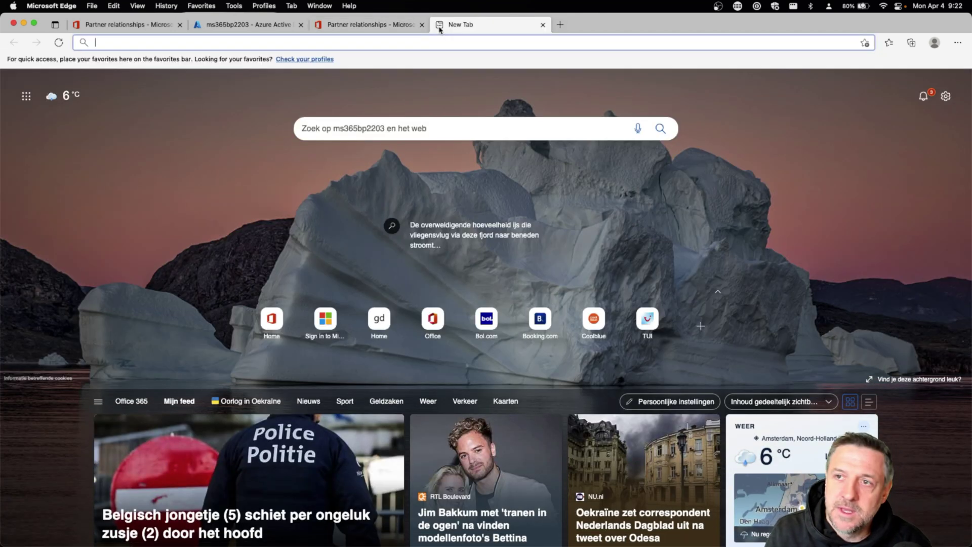
pyautogui.hotkey('ctrl', 'Down')
pyautogui.click(337, 103)
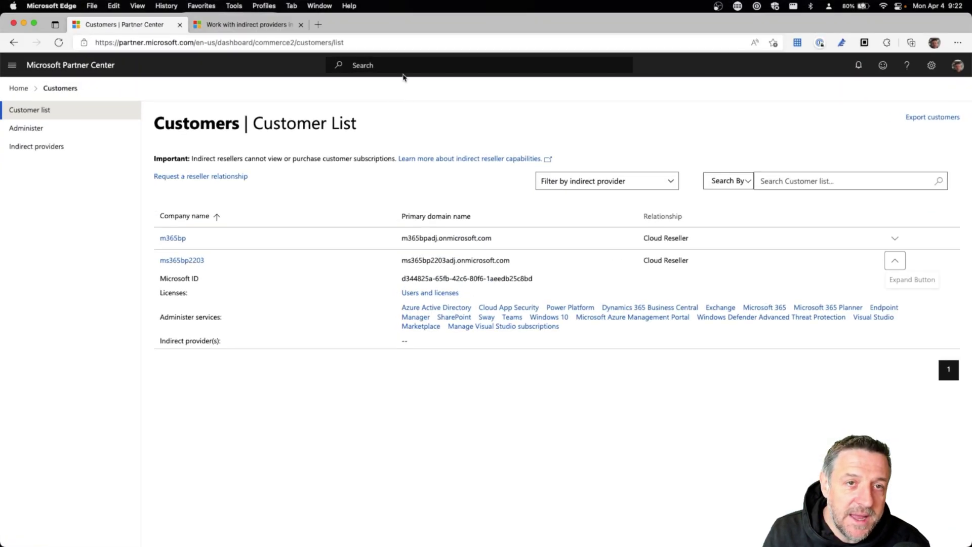
# Open Microsoft 365 Lighthouse at lighthouse.microsoft.com in a new tab of the partner's browser window
pyautogui.click(321, 28)
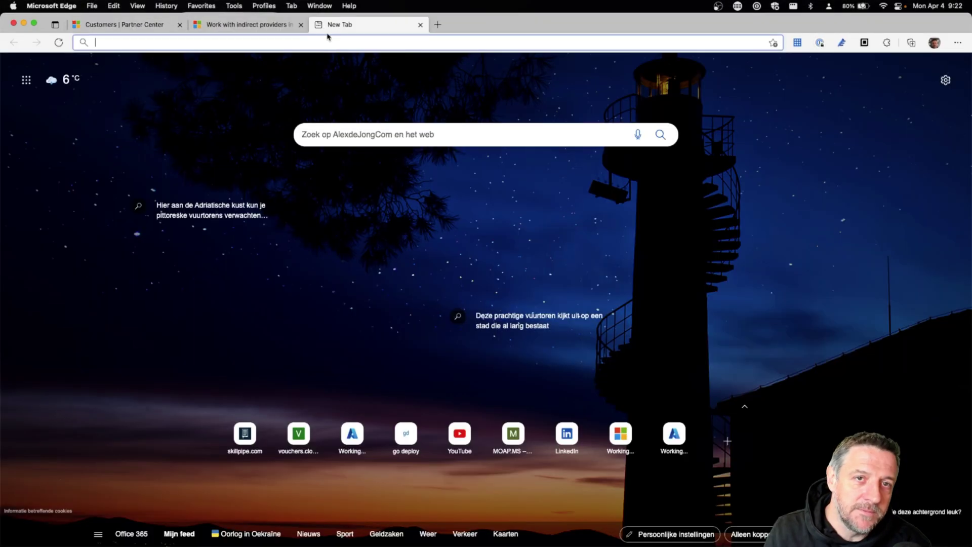
pyautogui.click(344, 46)
pyautogui.write('lighthouse.microsoft.com')
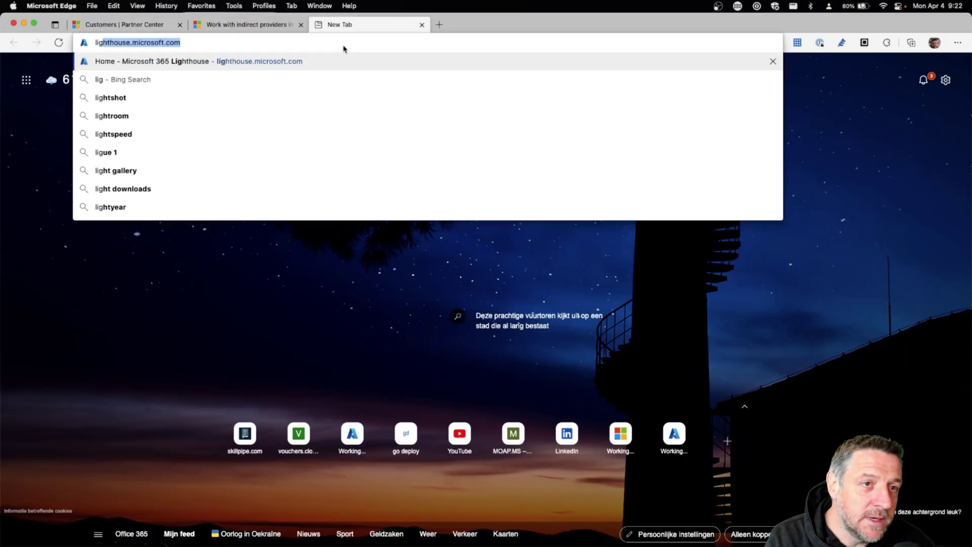
pyautogui.press('Right')
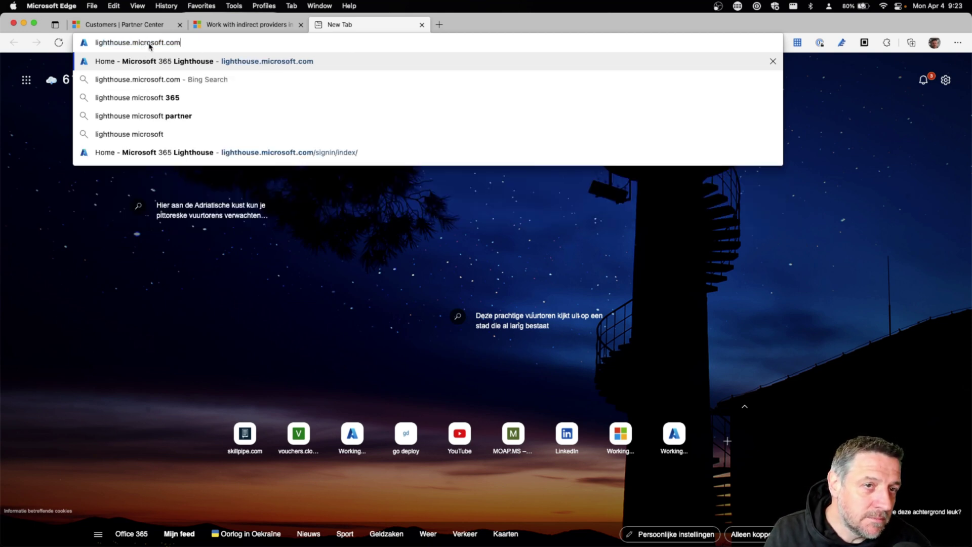
pyautogui.press('Return')
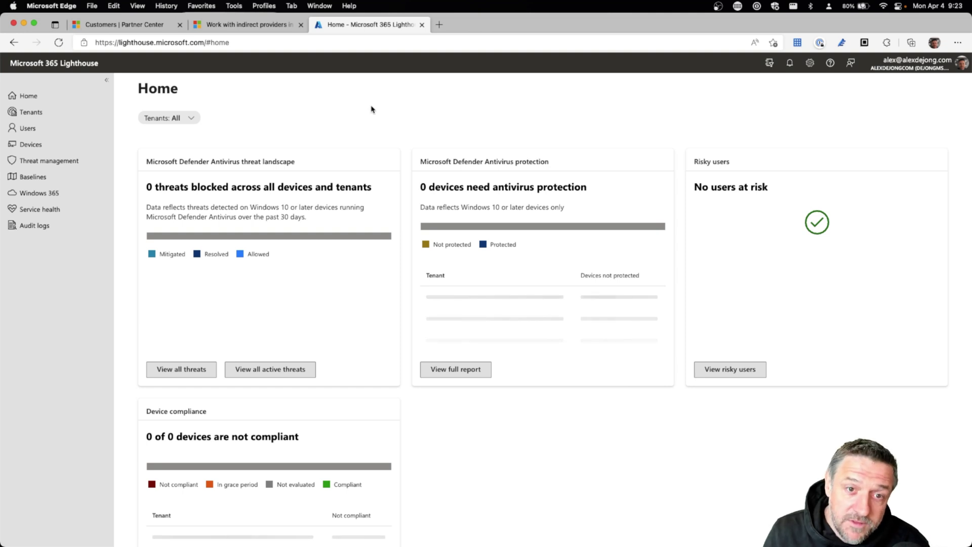
# Open the m365bp tenant from the Lighthouse tenant list, and view the blank form for adding a contact without saving one
pyautogui.click(26, 111)
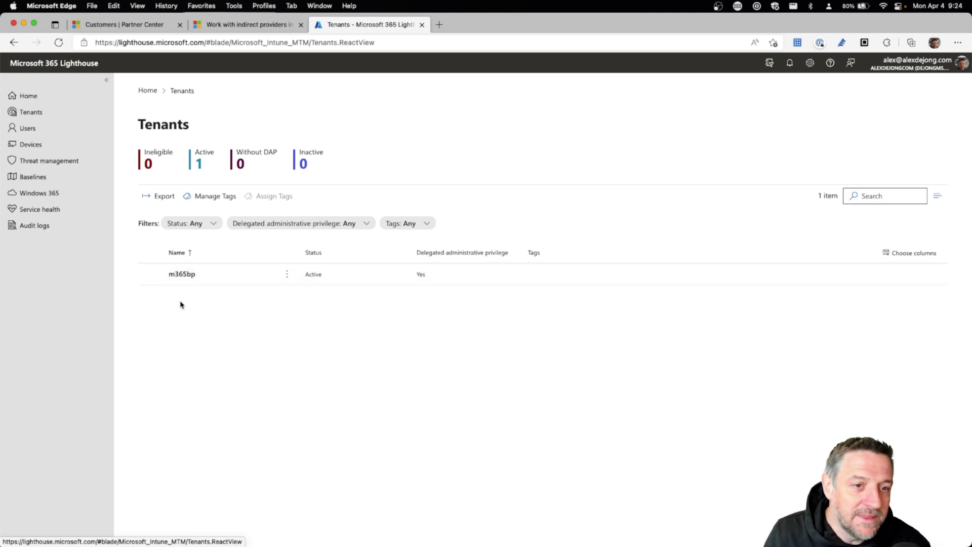
pyautogui.click(183, 274)
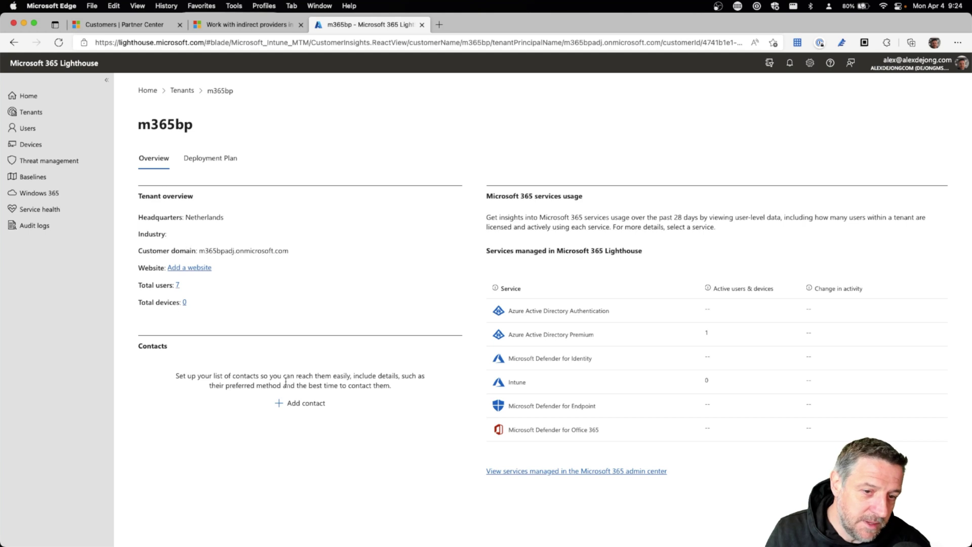
pyautogui.click(305, 405)
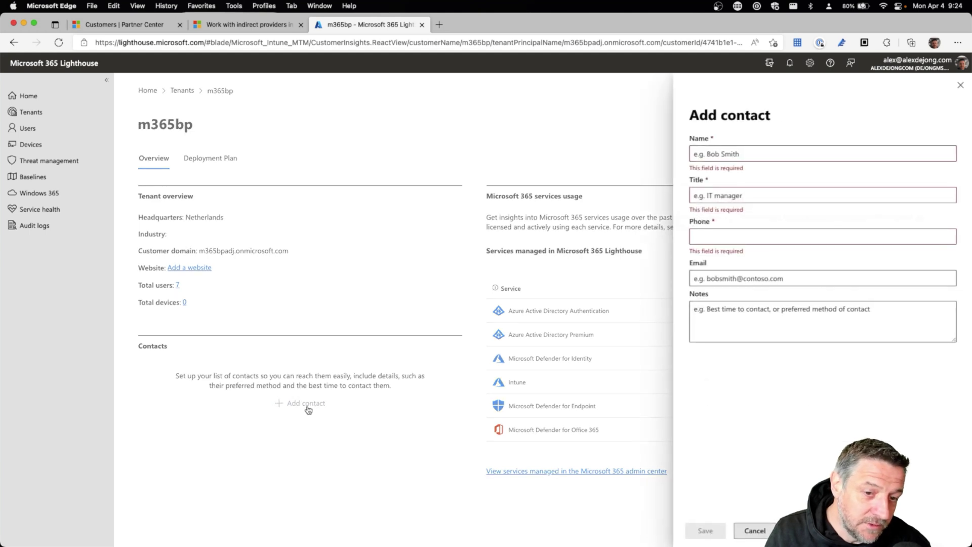
pyautogui.click(959, 85)
# Open the device compliance policy step for Windows 10 and later in m365bp's deployment plan, and view its action plan status options
pyautogui.click(208, 155)
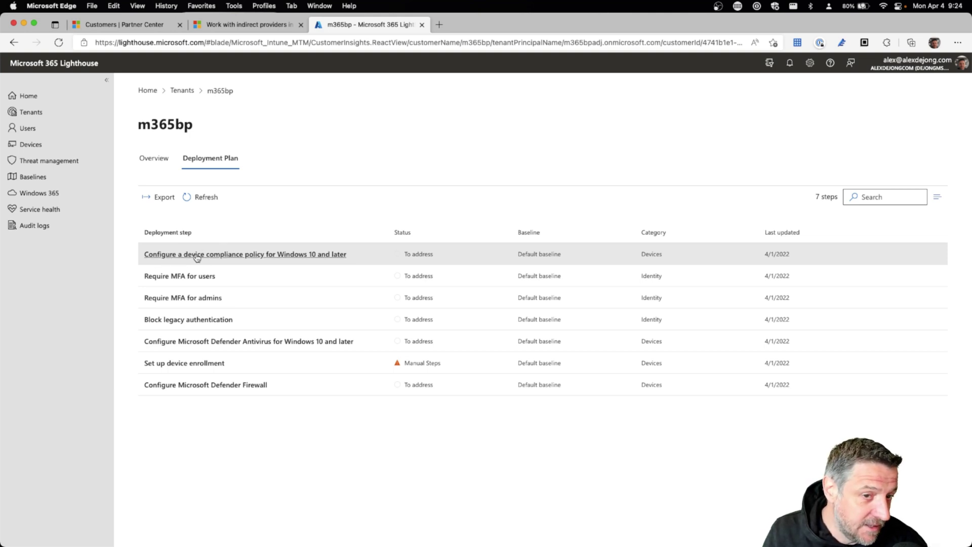
pyautogui.click(278, 255)
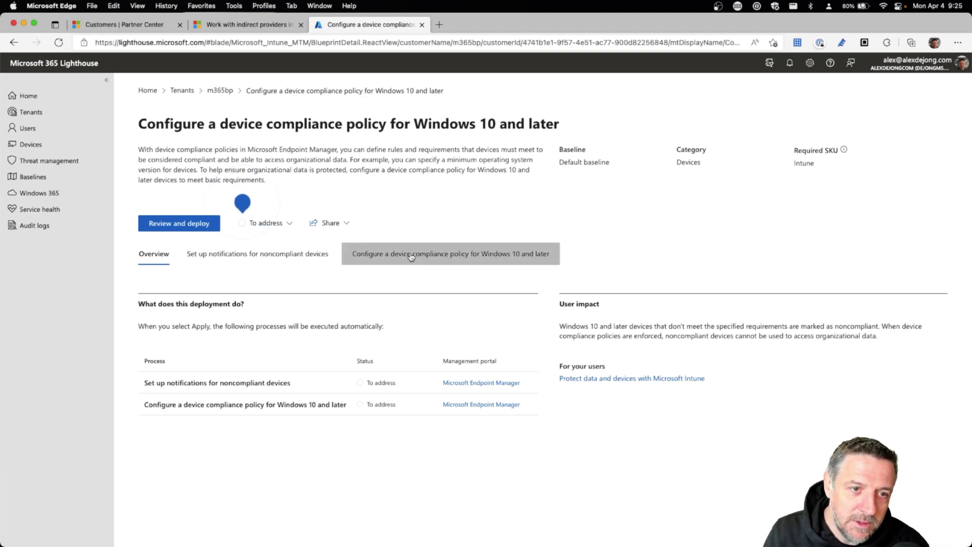
pyautogui.click(276, 227)
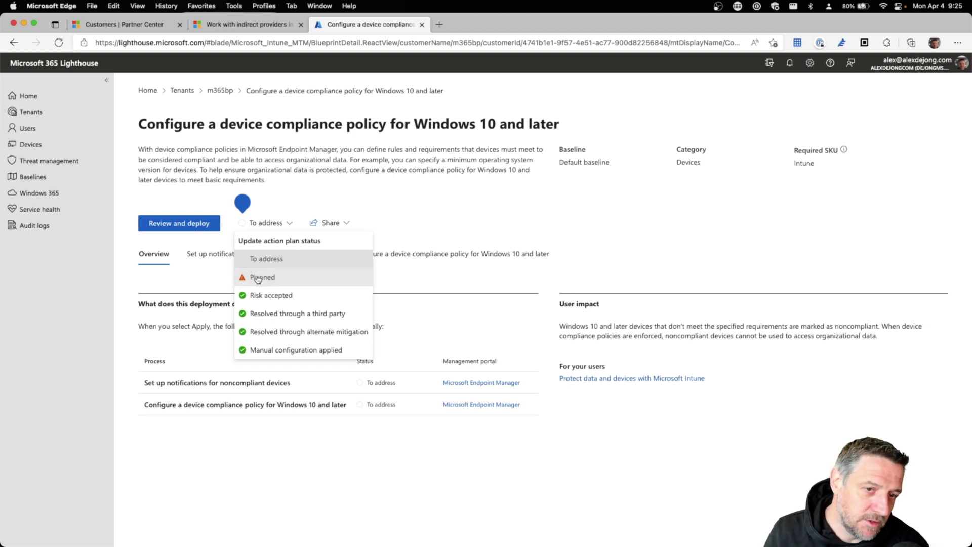
pyautogui.click(433, 207)
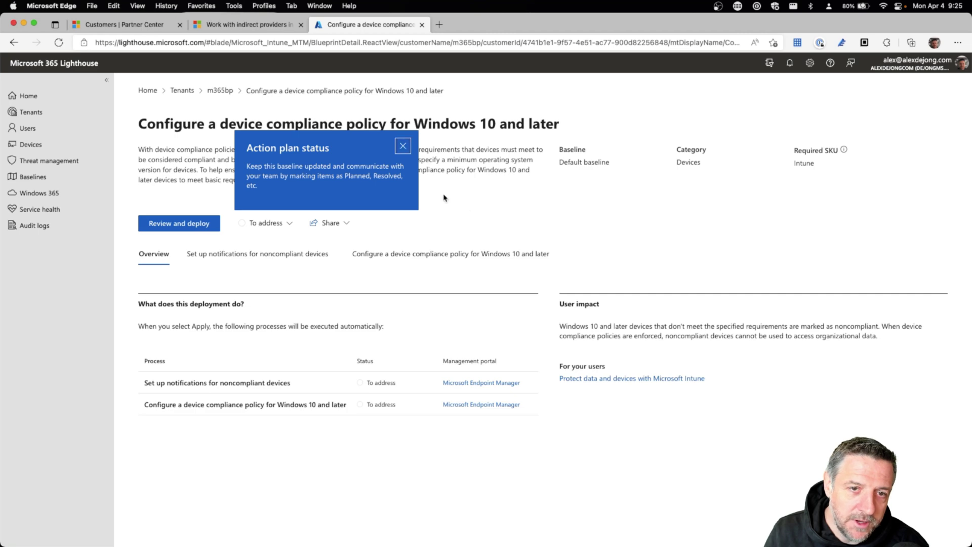
pyautogui.click(405, 148)
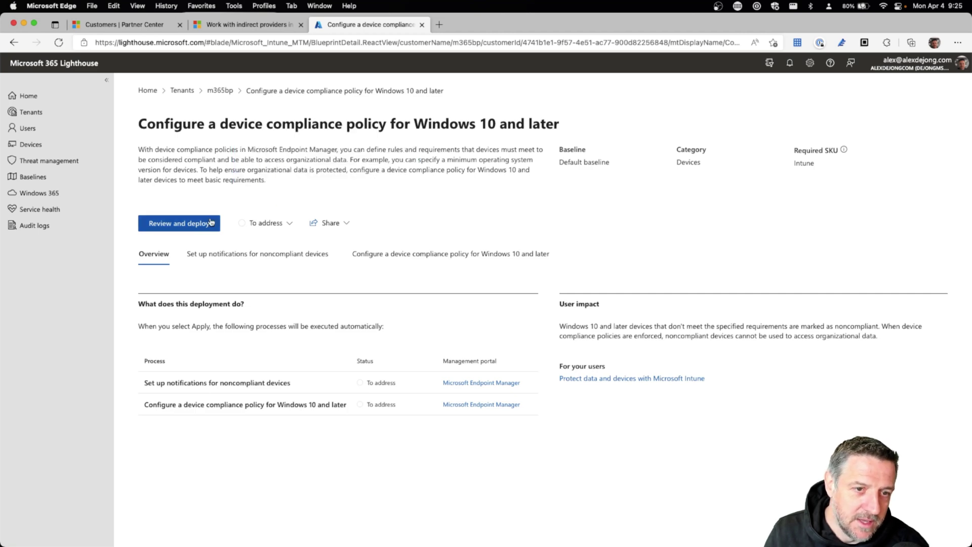
pyautogui.scroll(2, 199, 221)
pyautogui.scroll(-2, 367, 239)
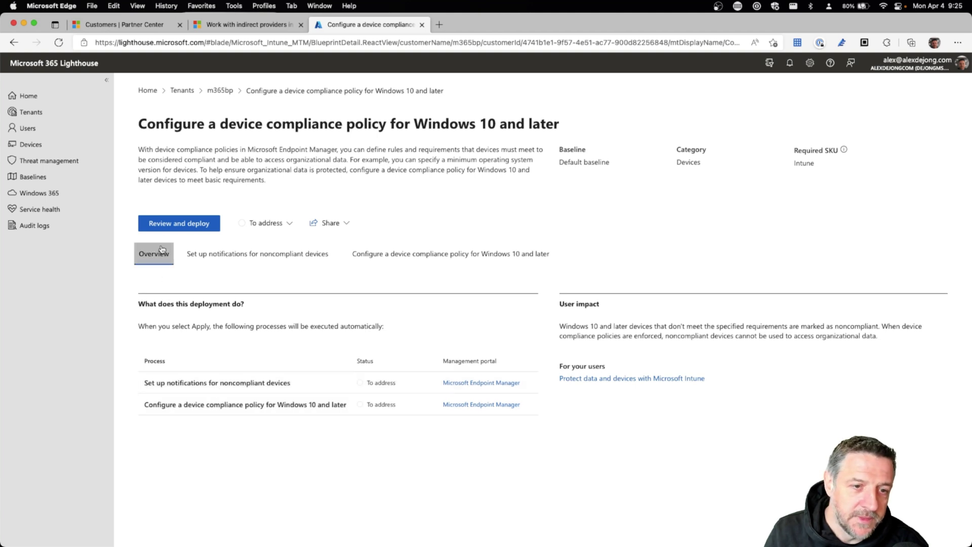
# Review the notification and compliance policy settings in the deployment's configuration confirmation, and close it without deploying
pyautogui.click(165, 223)
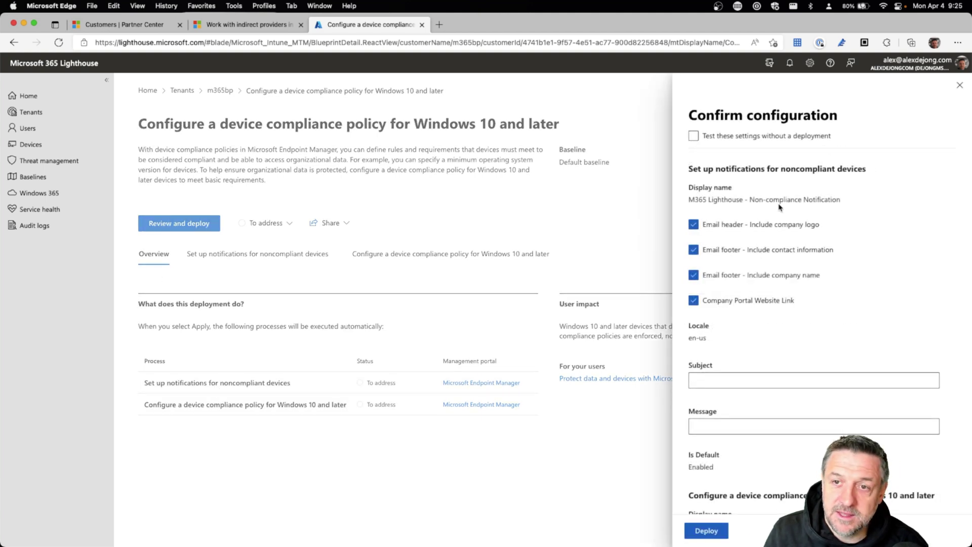
pyautogui.click(770, 140)
pyautogui.click(774, 140)
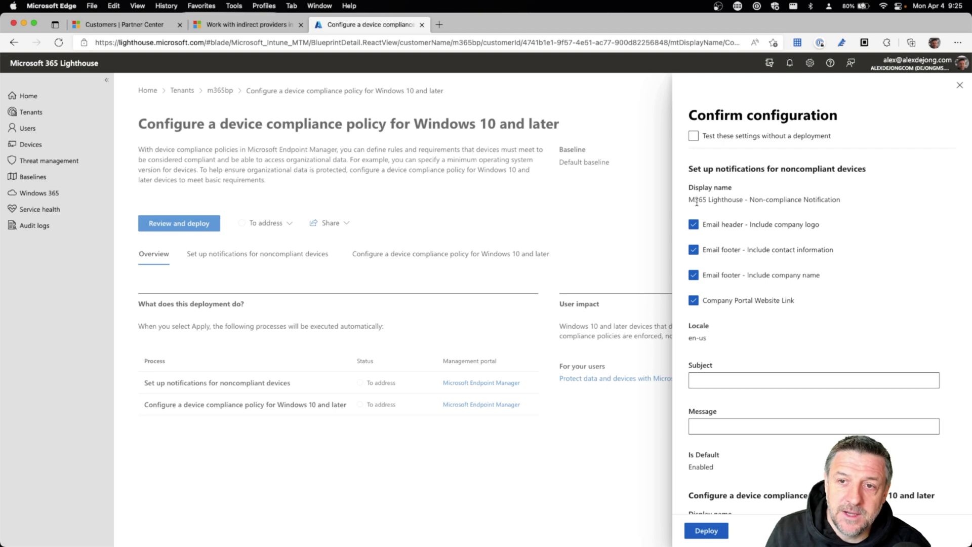
pyautogui.moveTo(689, 202); pyautogui.dragTo(867, 203)
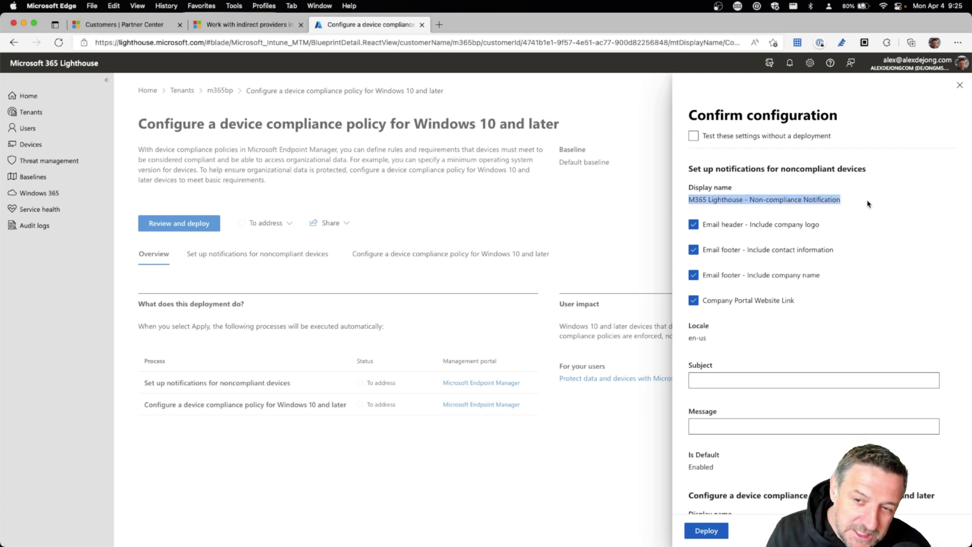
pyautogui.scroll(-6, 840, 280)
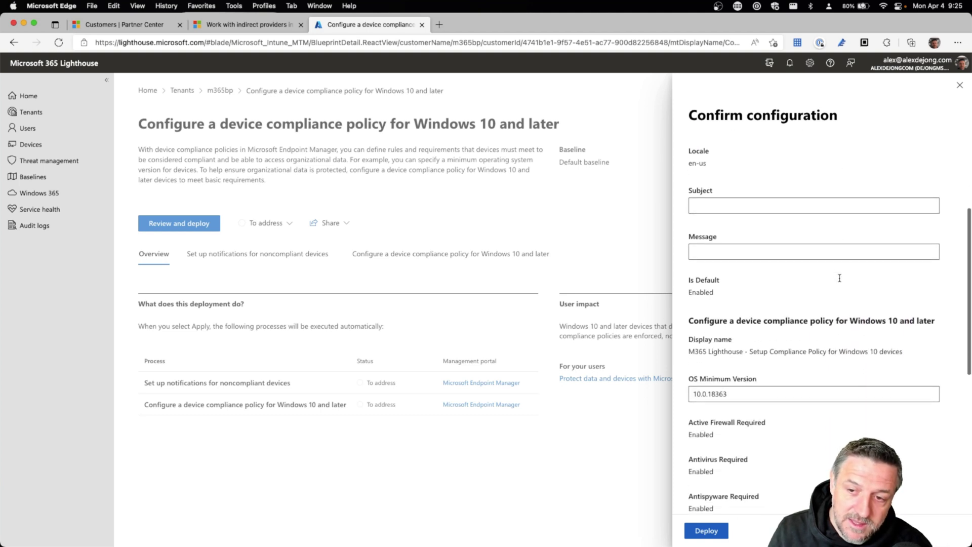
pyautogui.scroll(-4, 768, 282)
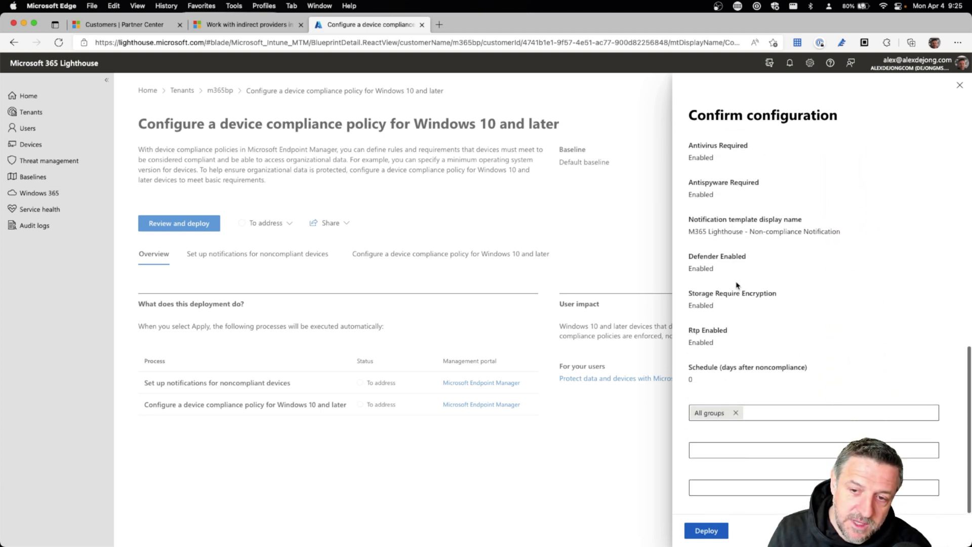
pyautogui.scroll(10, 785, 324)
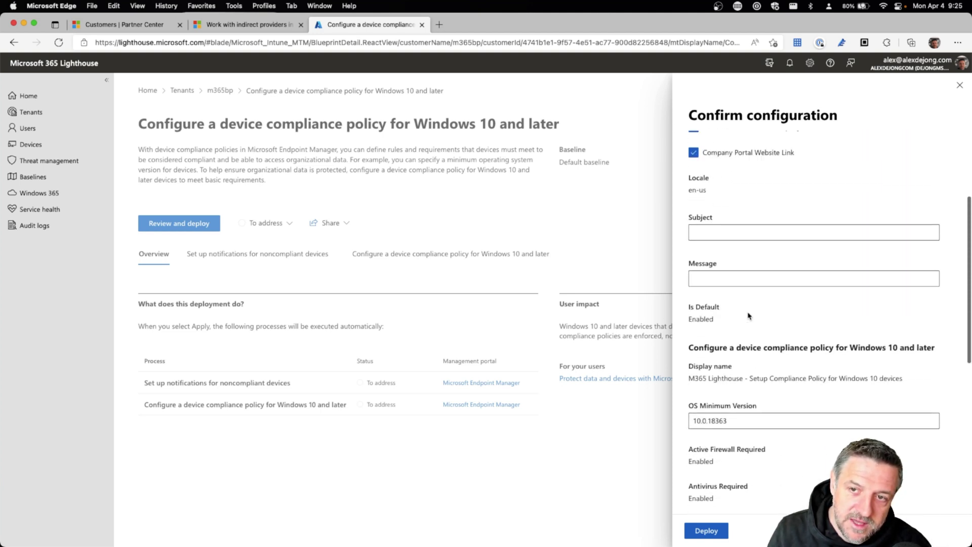
pyautogui.click(959, 85)
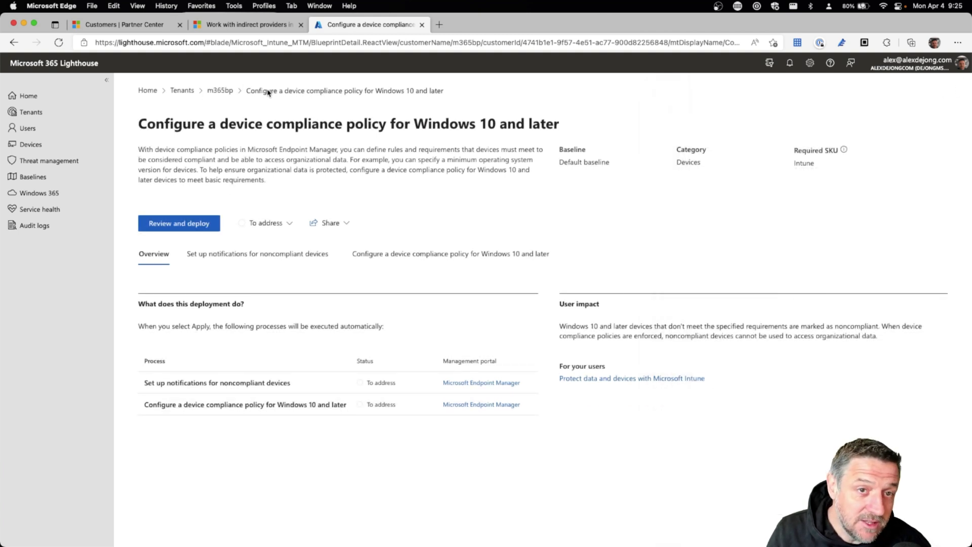
# Return to m365bp's deployment plan, and go to the Lighthouse user search across all tenants
pyautogui.click(220, 91)
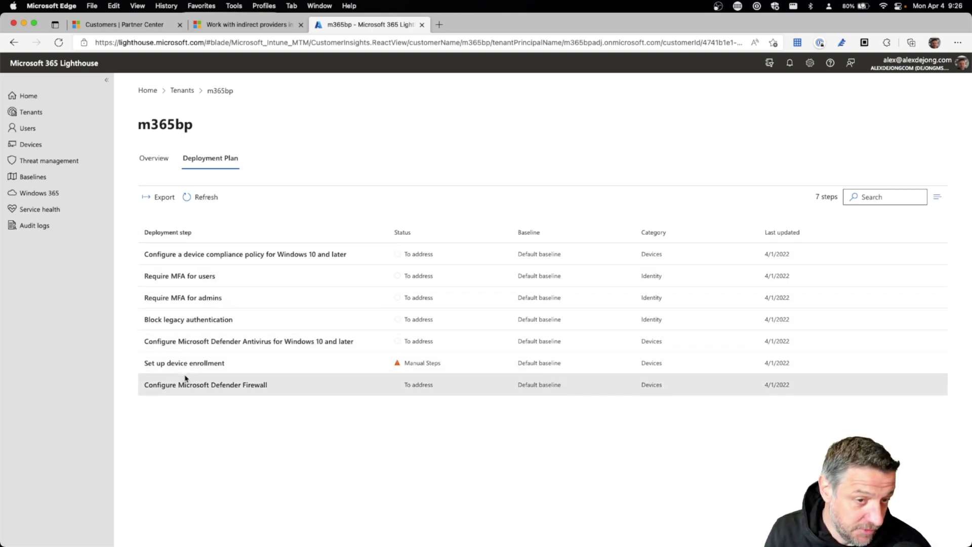
pyautogui.click(33, 130)
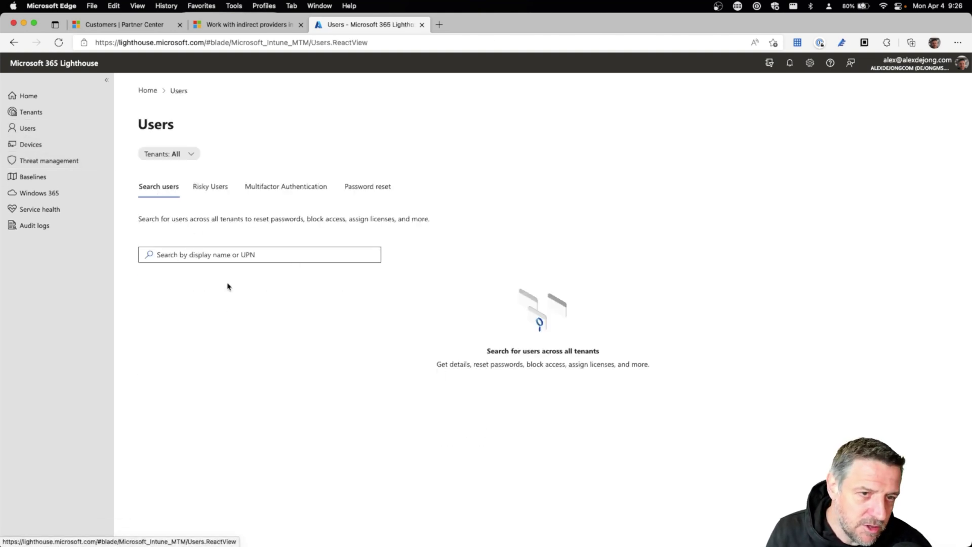
pyautogui.click(219, 253)
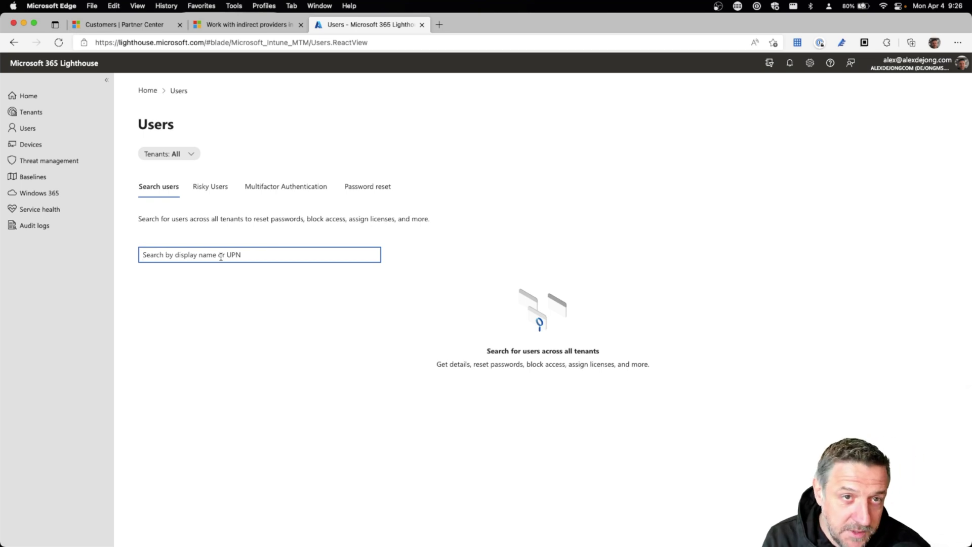
# Switch to the customer tenant's Microsoft 365 admin center, and copy the MOD Admin account's username from its active user details
pyautogui.hotkey('ctrl', 'Up')
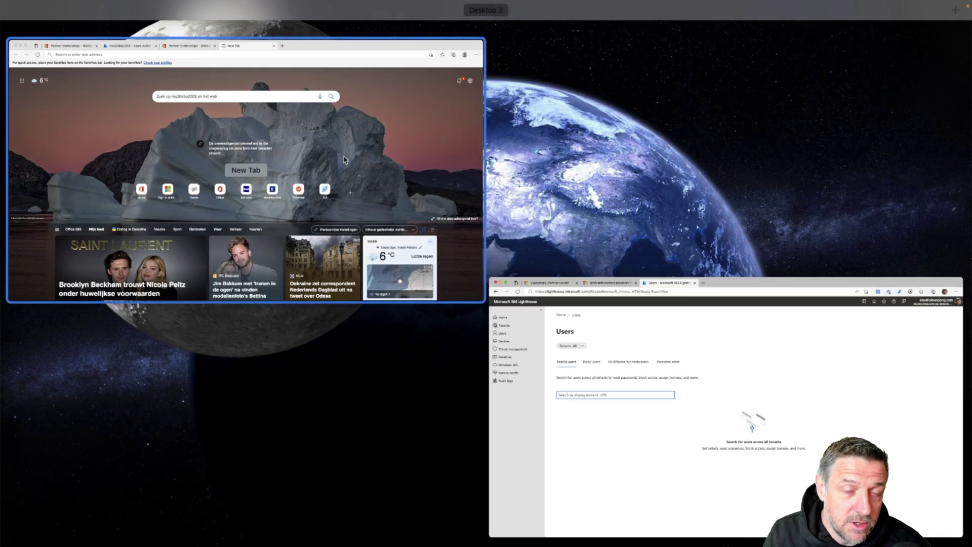
pyautogui.click(142, 93)
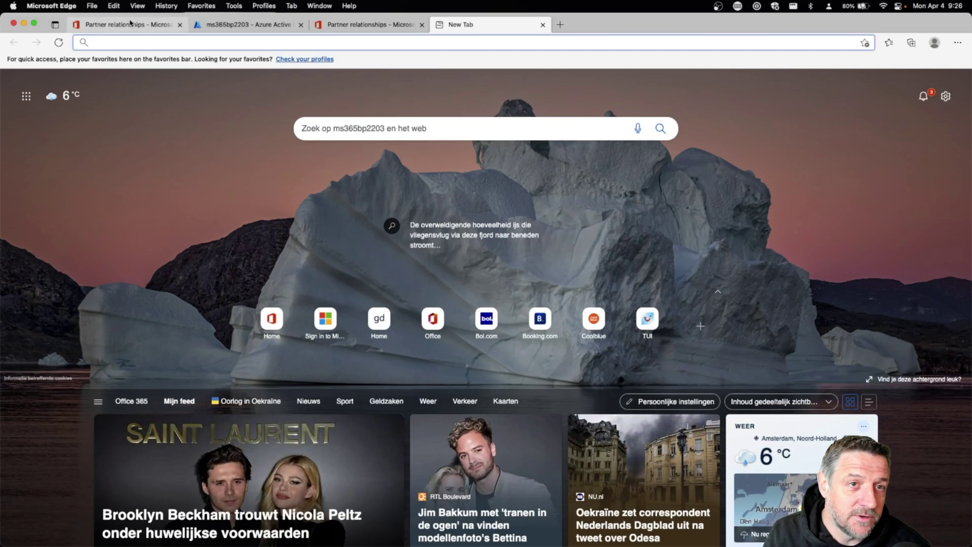
pyautogui.click(135, 25)
pyautogui.click(33, 129)
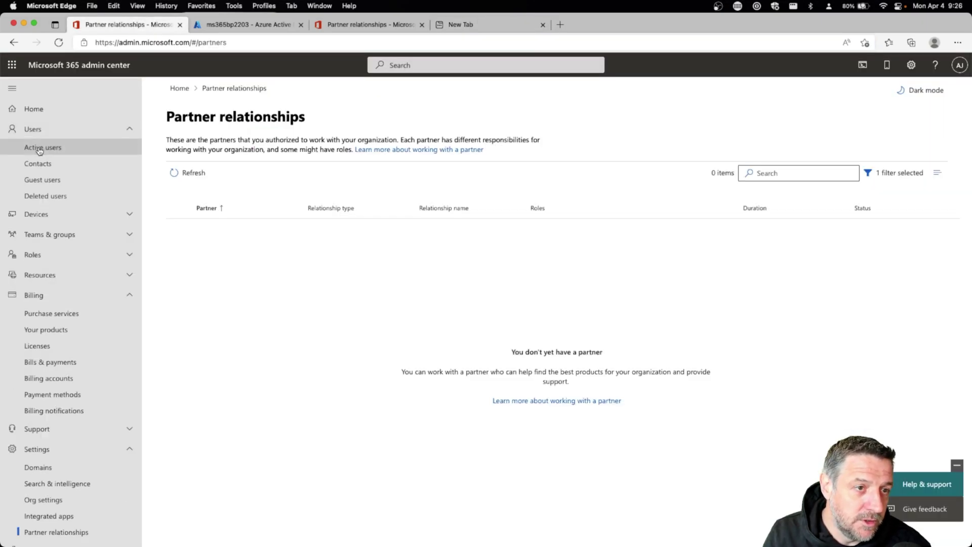
pyautogui.click(42, 148)
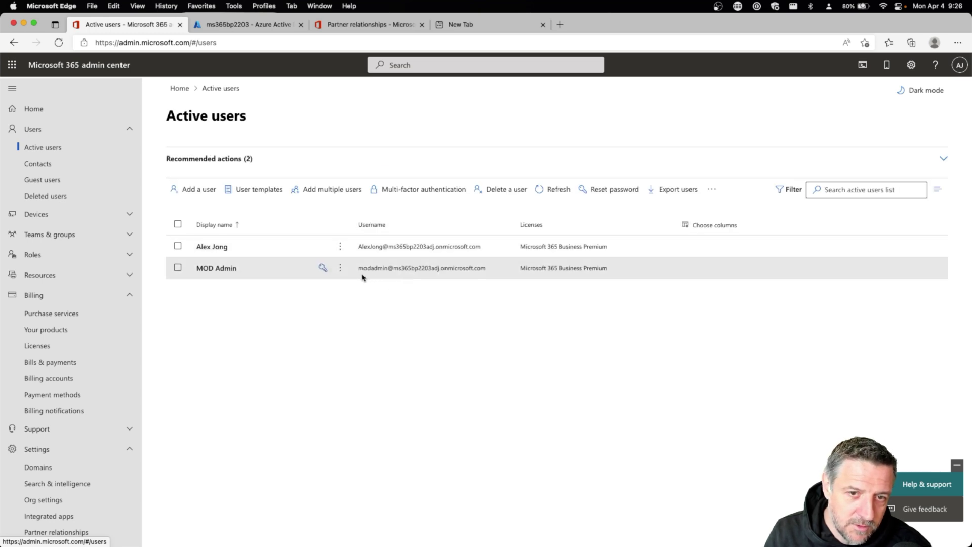
pyautogui.click(440, 270)
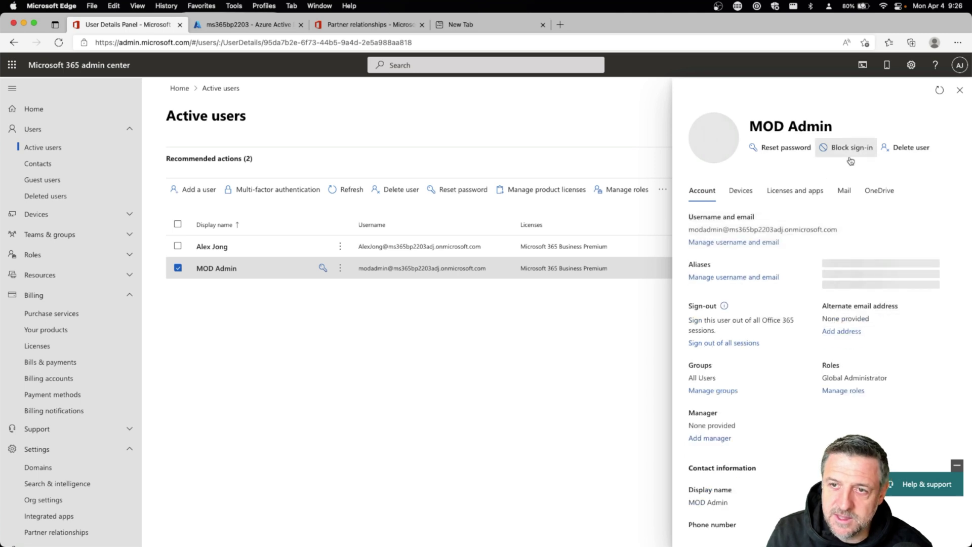
pyautogui.moveTo(836, 229); pyautogui.dragTo(692, 205)
pyautogui.rightClick(713, 232)
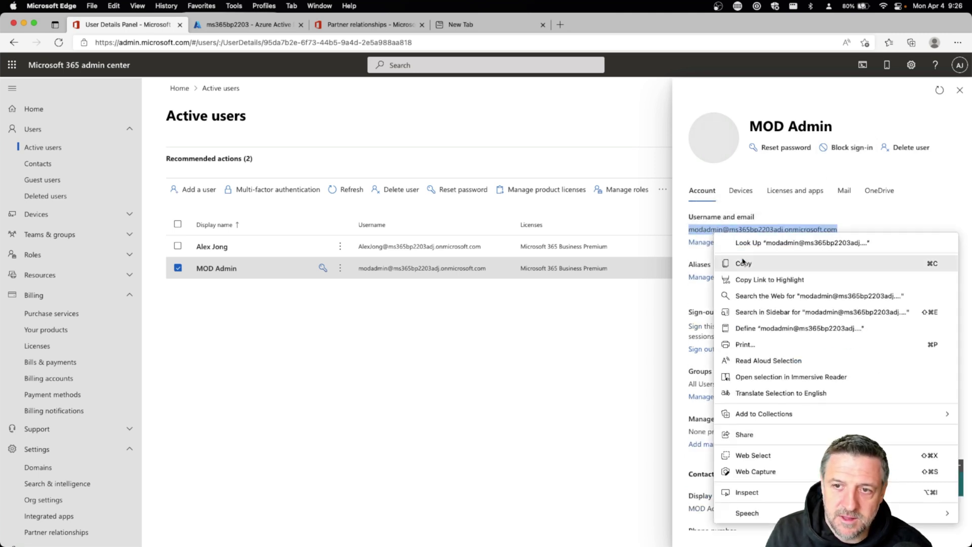
pyautogui.press('super+c')
# Switch back to Lighthouse and search for users across all tenants by the copied MOD Admin username
pyautogui.hotkey('ctrl', 'Up')
pyautogui.click(454, 250)
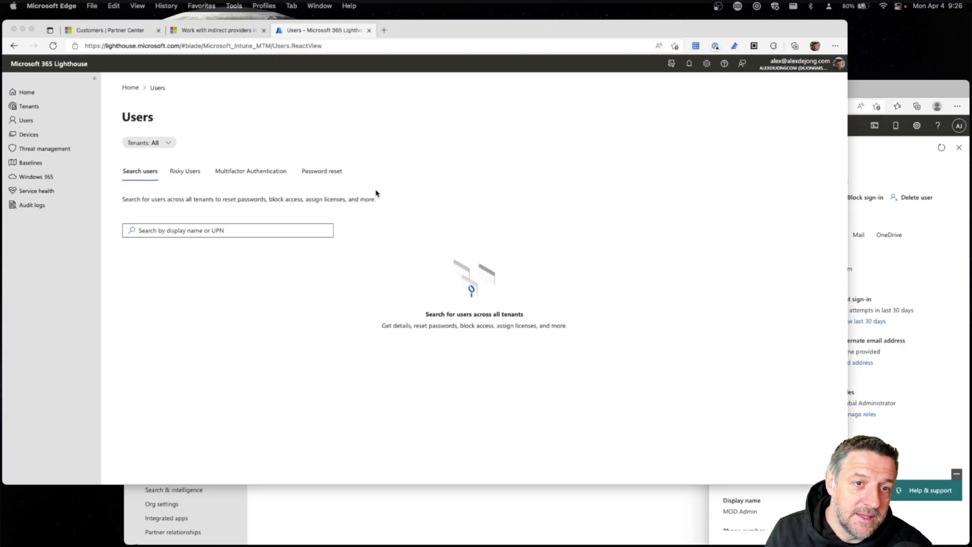
pyautogui.click(221, 259)
pyautogui.press('super+v')
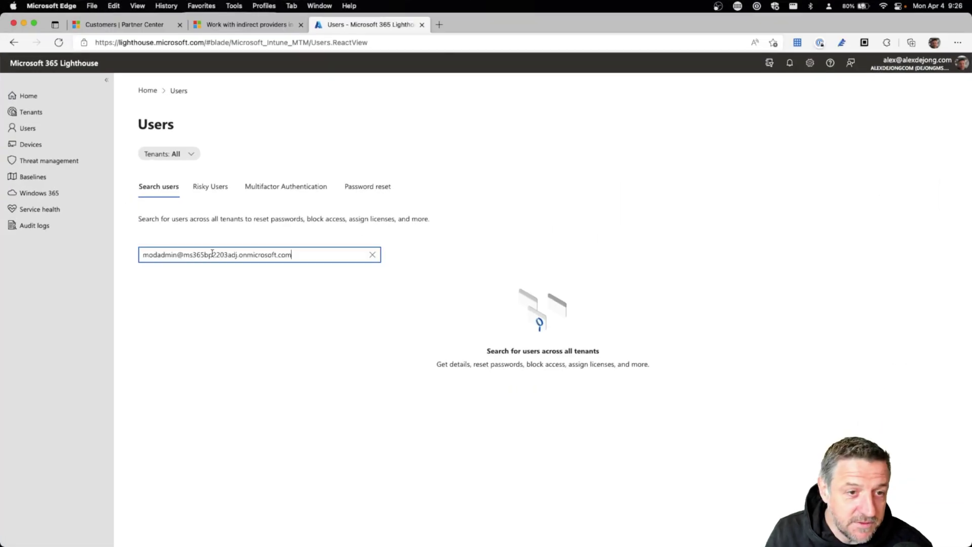
pyautogui.press('Return')
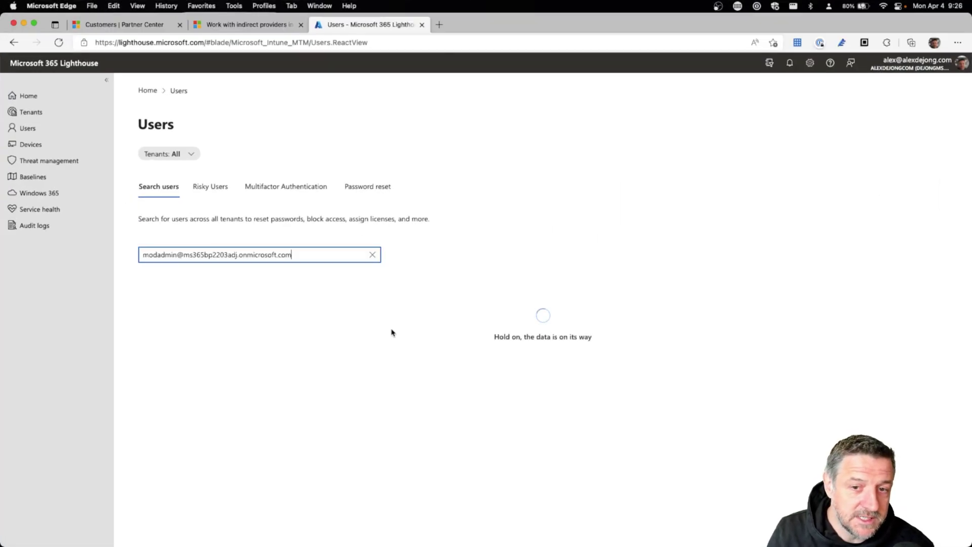
# Replace the username search with the user's first name, open the matching m365bp user's details to view the available actions, and close them
pyautogui.press('super+a')
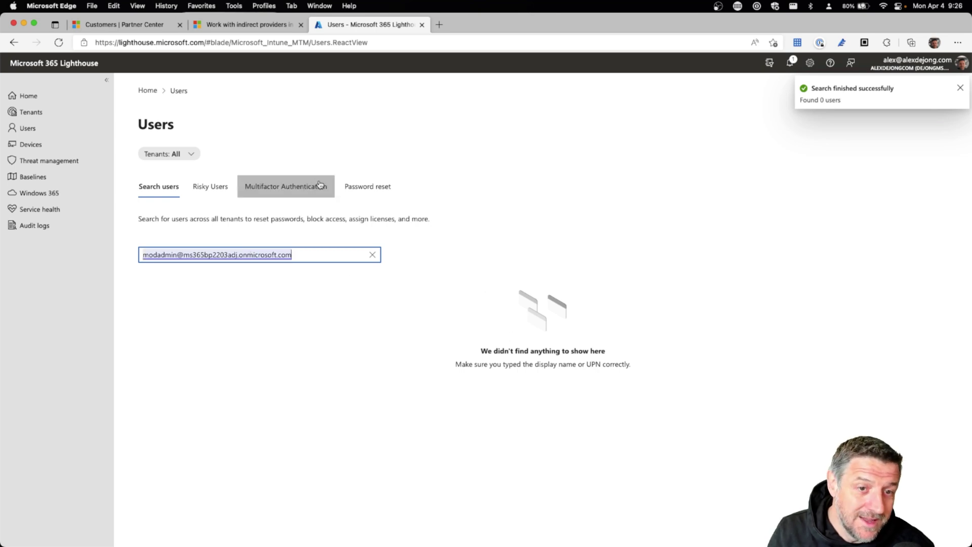
pyautogui.click(323, 256)
pyautogui.press('BackSpace')
pyautogui.press('BackSpace')
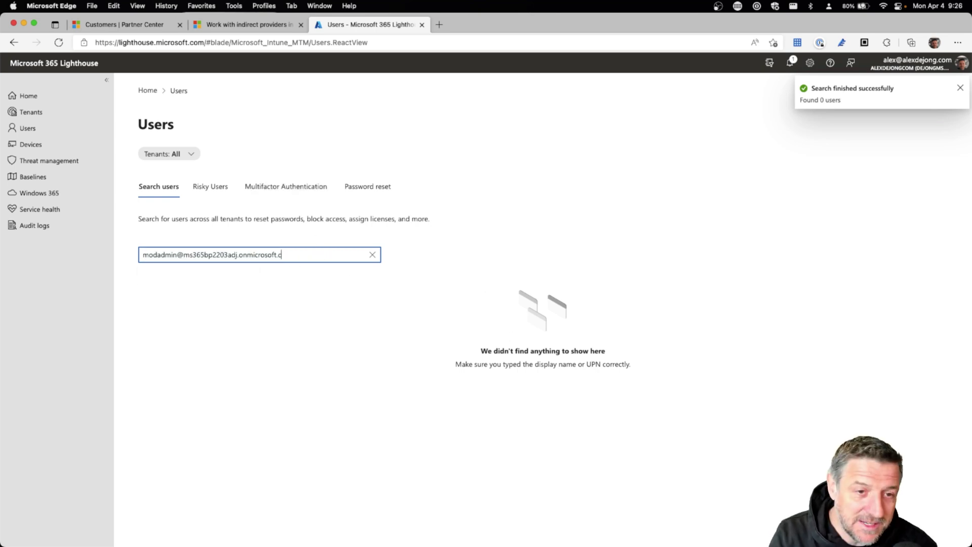
pyautogui.press('BackSpace')
pyautogui.press('BackSpace')
pyautogui.press('BackSpace')
pyautogui.press('BackSpace')
pyautogui.press('BackSpace')
pyautogui.press('BackSpace')
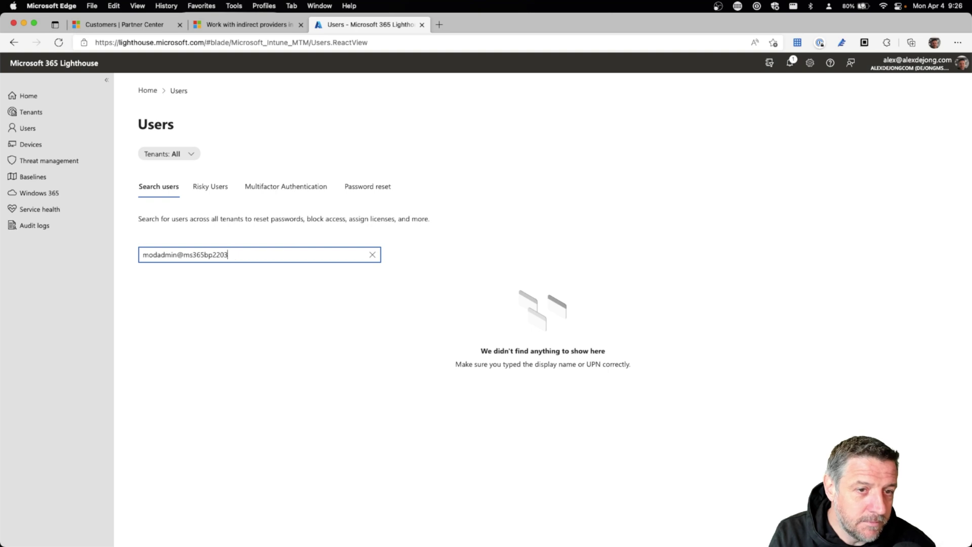
pyautogui.press('BackSpace')
pyautogui.press('BackSpace')
pyautogui.press('BackSpace')
pyautogui.press('BackSpace')
pyautogui.press('BackSpace')
pyautogui.press('BackSpace')
pyautogui.press('BackSpace')
pyautogui.press('BackSpace')
pyautogui.press('BackSpace')
pyautogui.press('BackSpace')
pyautogui.press('BackSpace')
pyautogui.press('BackSpace')
pyautogui.press('BackSpace')
pyautogui.press('BackSpace')
pyautogui.press('BackSpace')
pyautogui.press('BackSpace')
pyautogui.press('BackSpace')
pyautogui.press('BackSpace')
pyautogui.press('BackSpace')
pyautogui.press('BackSpace')
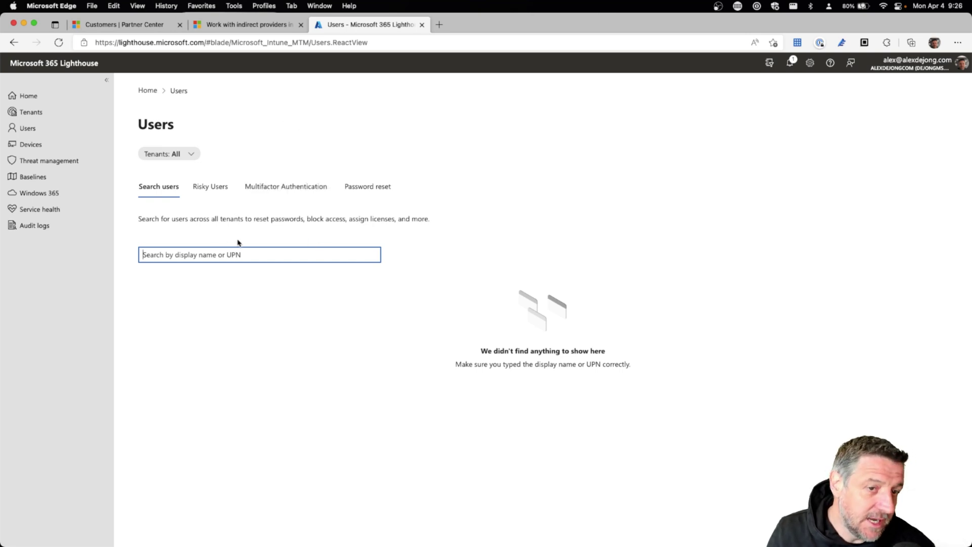
pyautogui.write('alex')
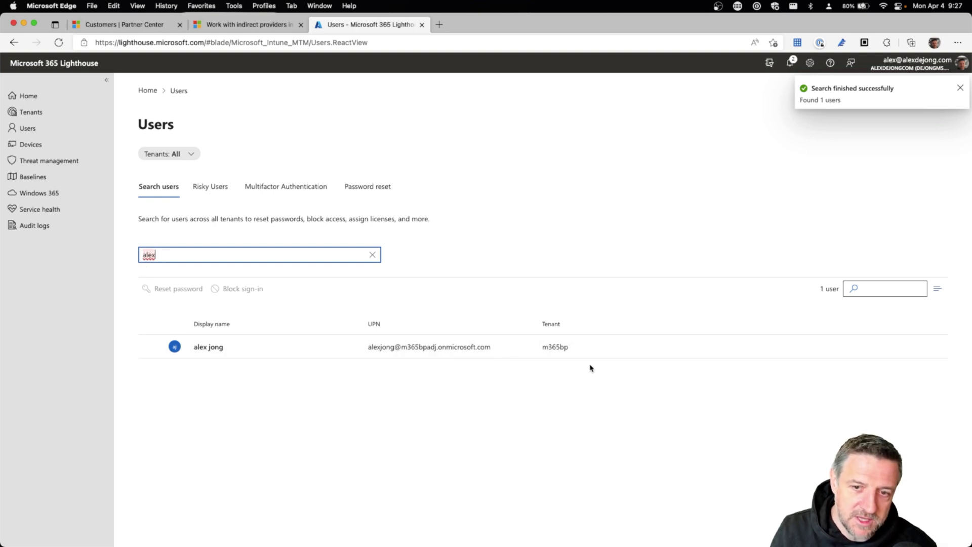
pyautogui.click(208, 348)
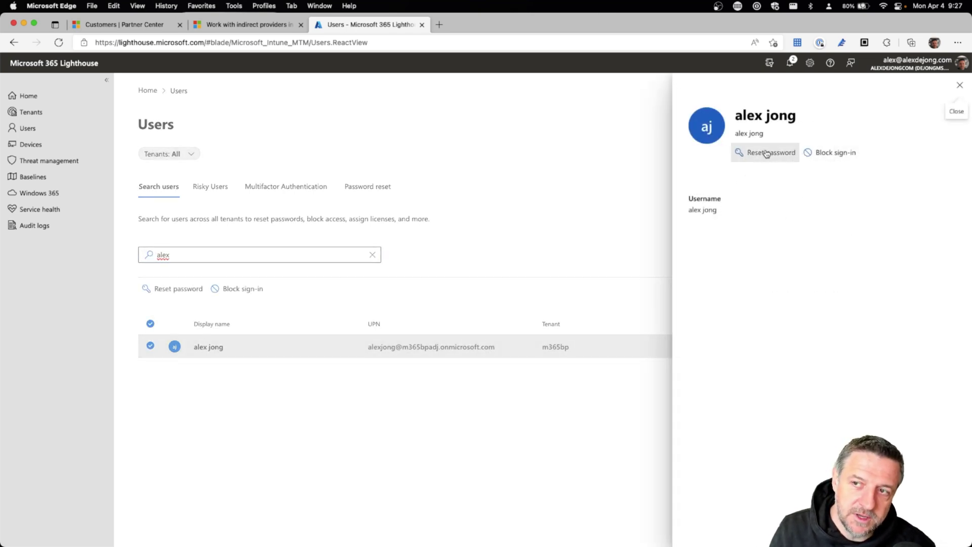
pyautogui.click(960, 85)
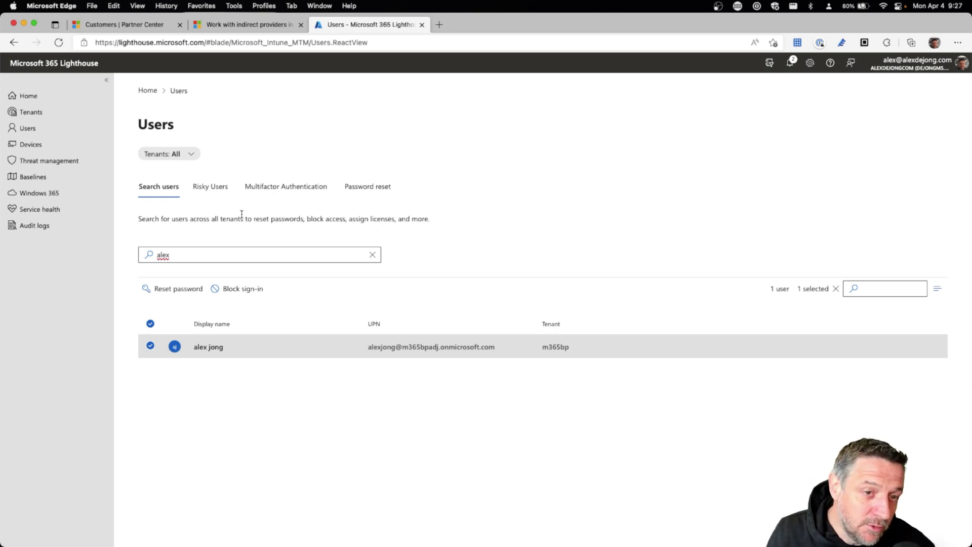
# Review the risky users, multifactor authentication and self-service password reset status across all tenants
pyautogui.click(232, 183)
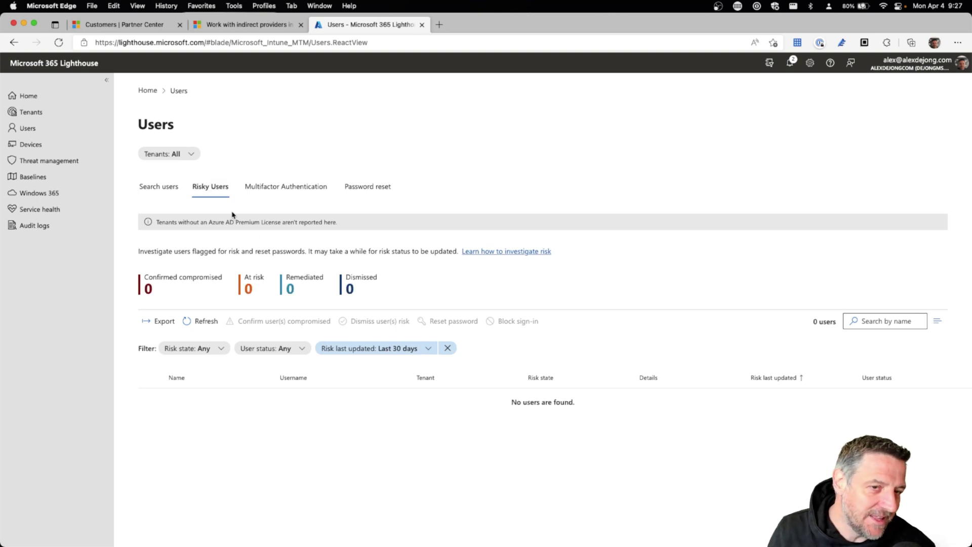
pyautogui.click(285, 188)
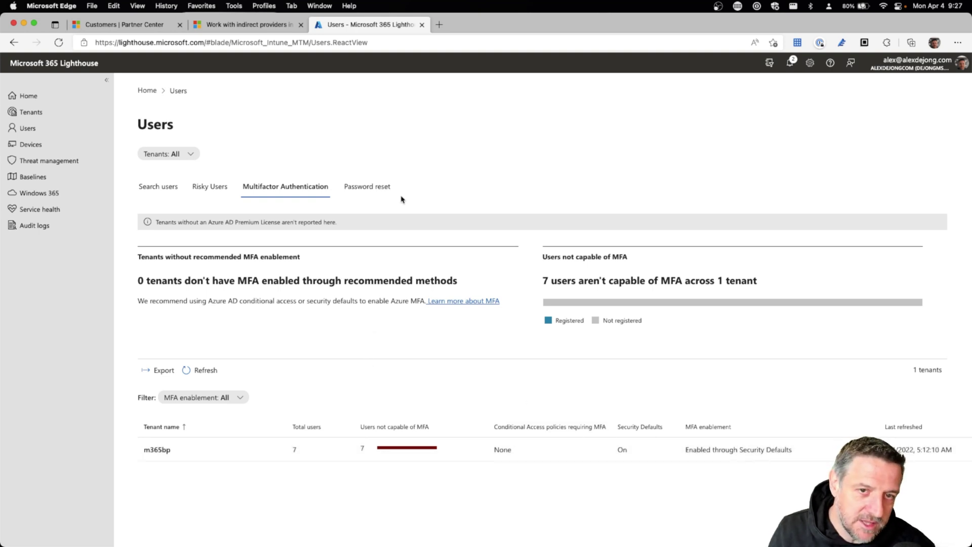
pyautogui.click(380, 189)
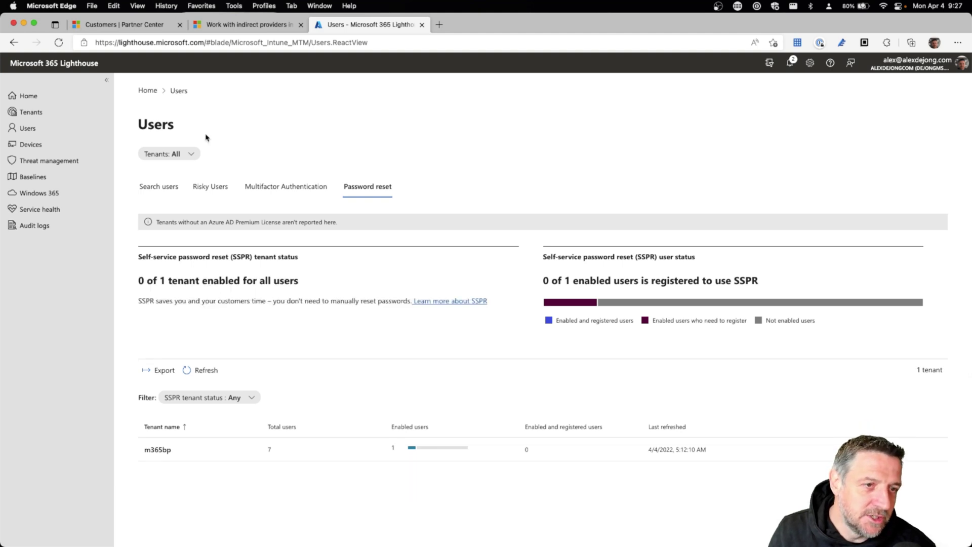
# Review device compliance across all tenants, covering the overview, devices, policies with their OS filter options, and non-compliant settings
pyautogui.click(31, 144)
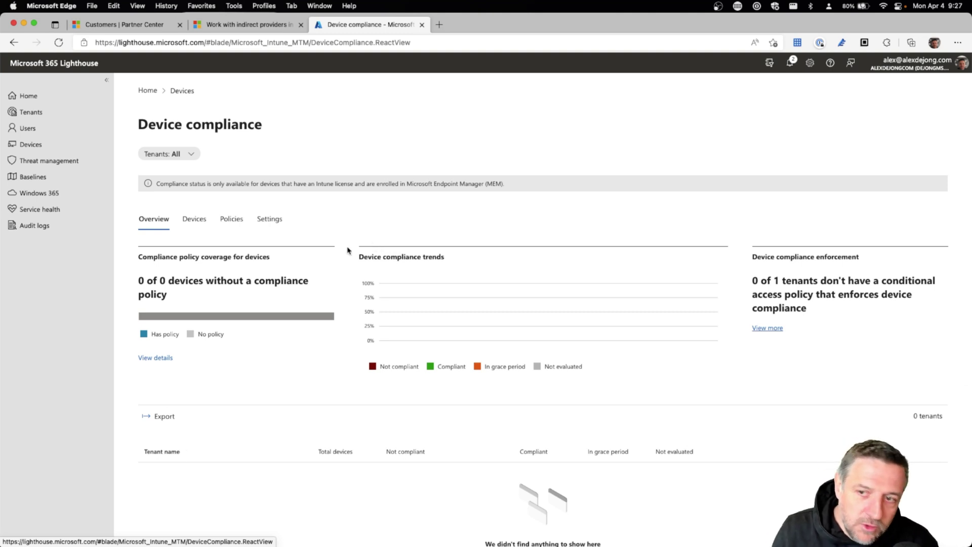
pyautogui.scroll(-1, 342, 251)
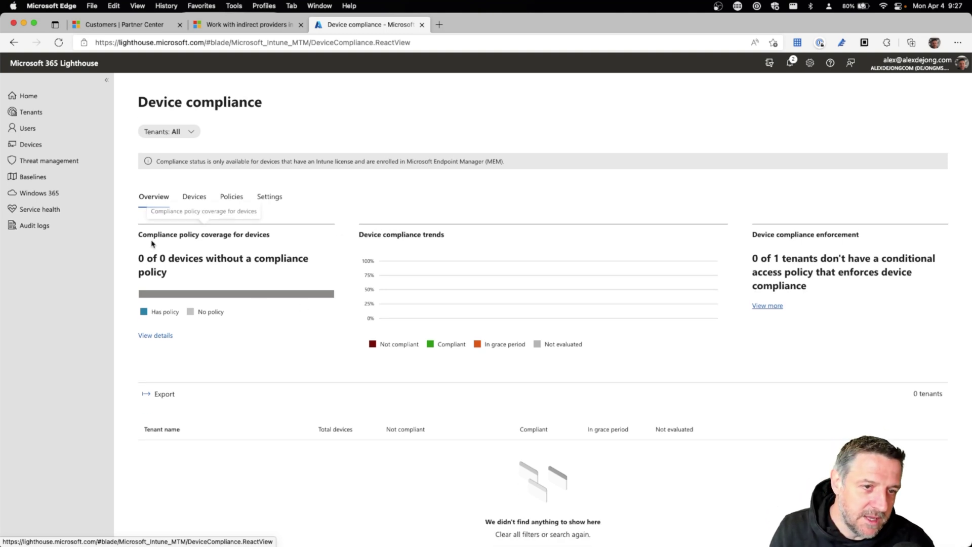
pyautogui.click(194, 199)
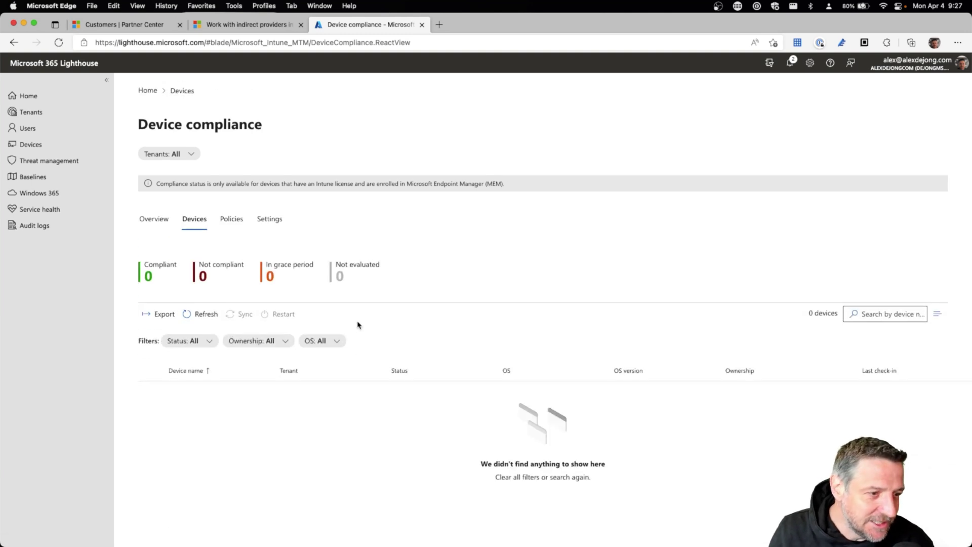
pyautogui.click(232, 223)
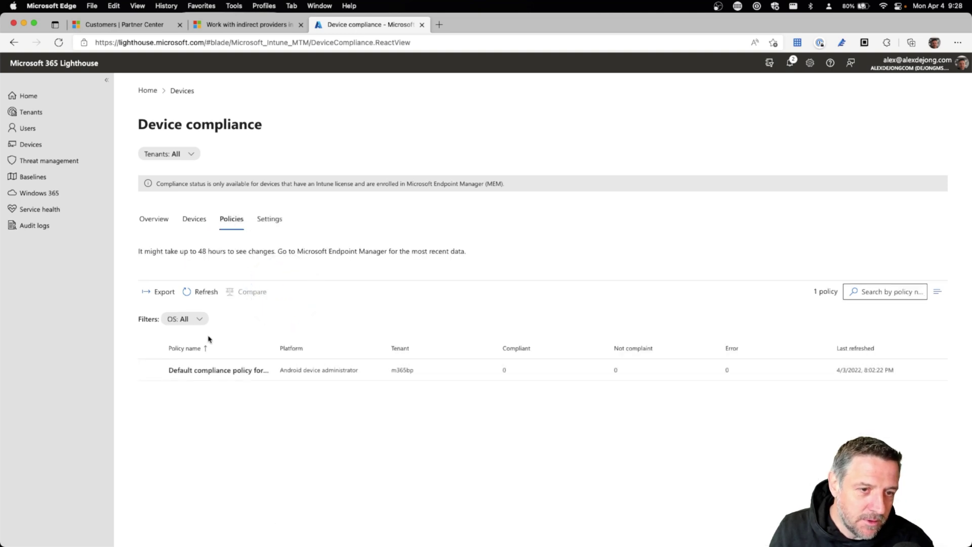
pyautogui.click(197, 320)
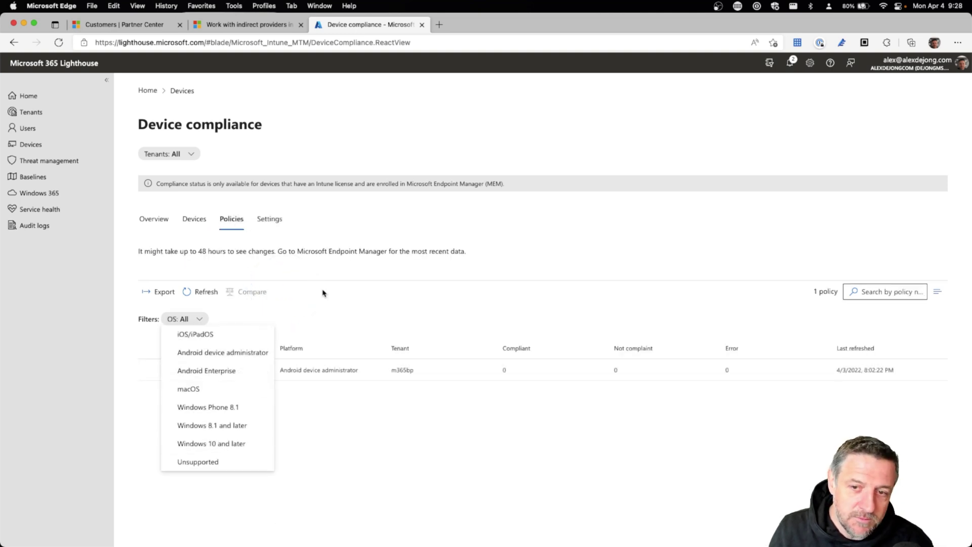
pyautogui.click(324, 292)
pyautogui.click(275, 218)
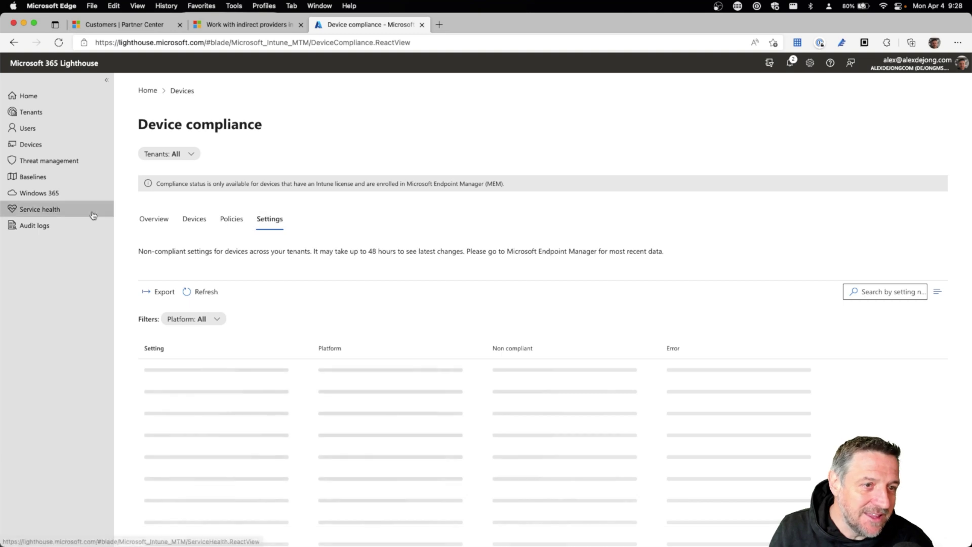
# Review the threat management overview and threats list, and examine the steps in the Default baseline
pyautogui.click(38, 162)
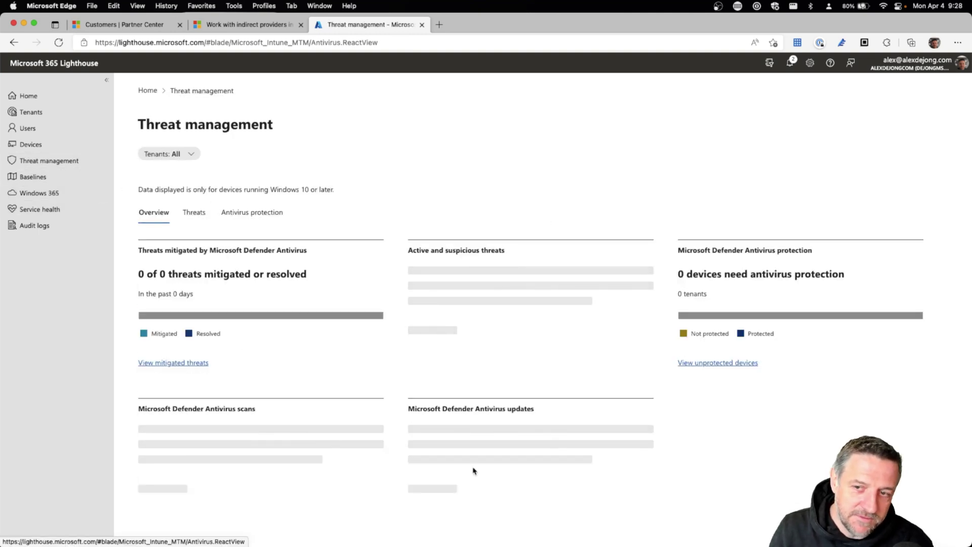
pyautogui.click(194, 213)
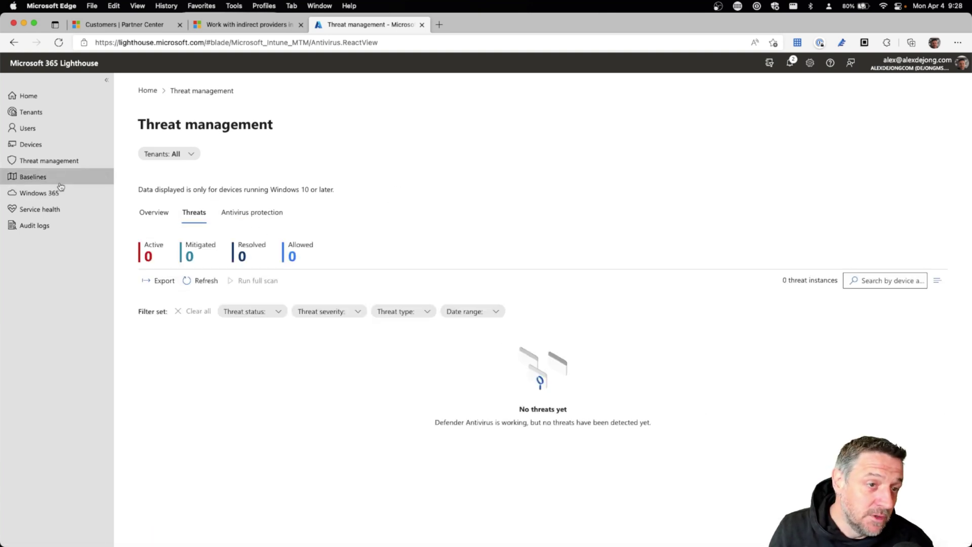
pyautogui.click(32, 177)
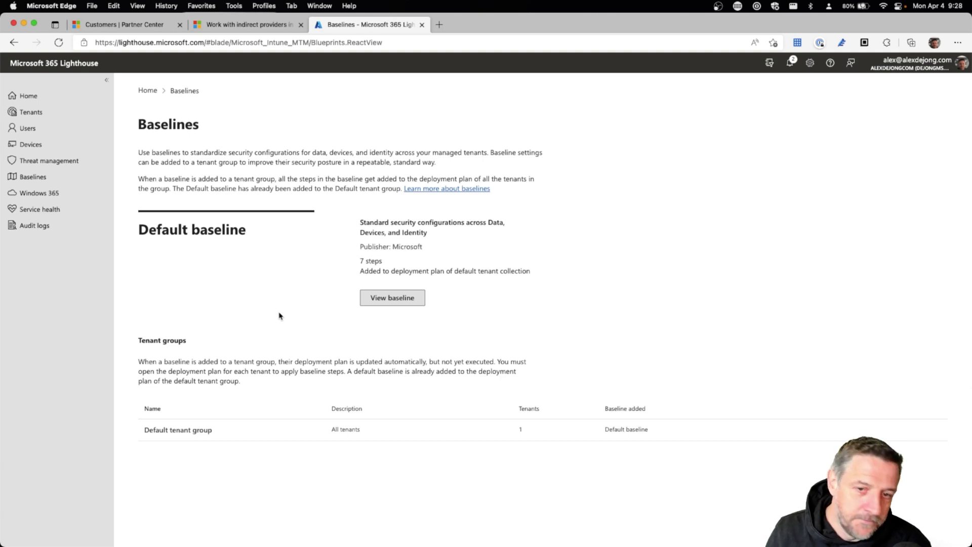
pyautogui.click(397, 300)
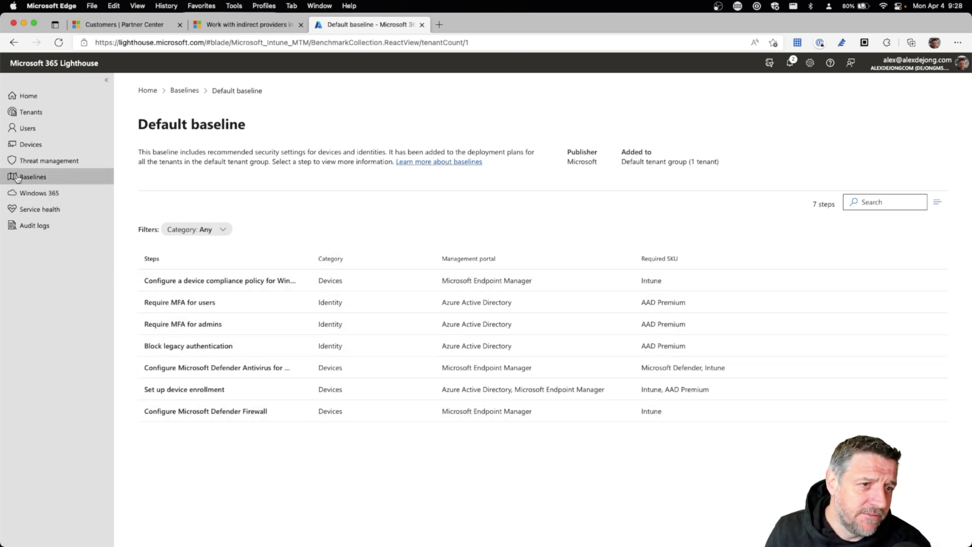
# Review the Windows 365 overview and the list of all Cloud PCs across tenants, ending on the overview
pyautogui.click(38, 193)
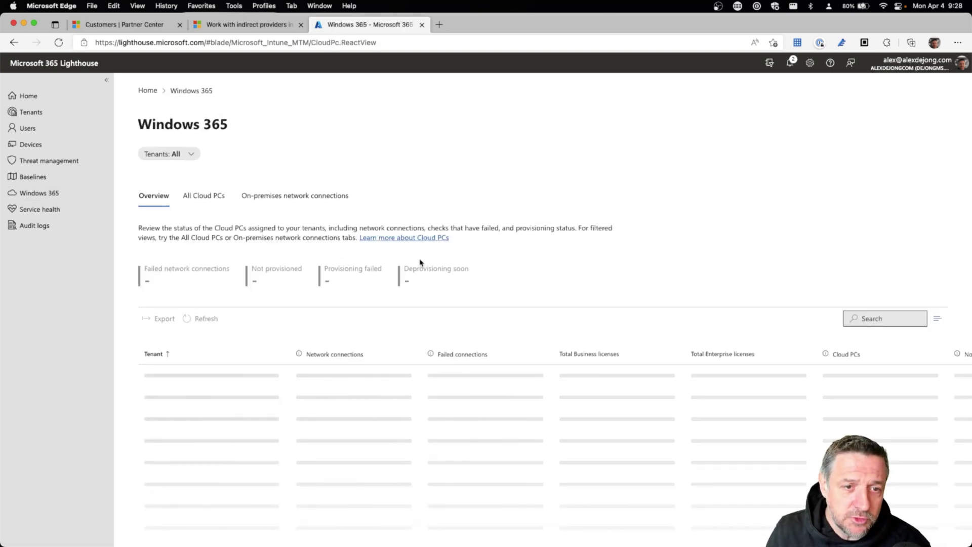
pyautogui.click(201, 193)
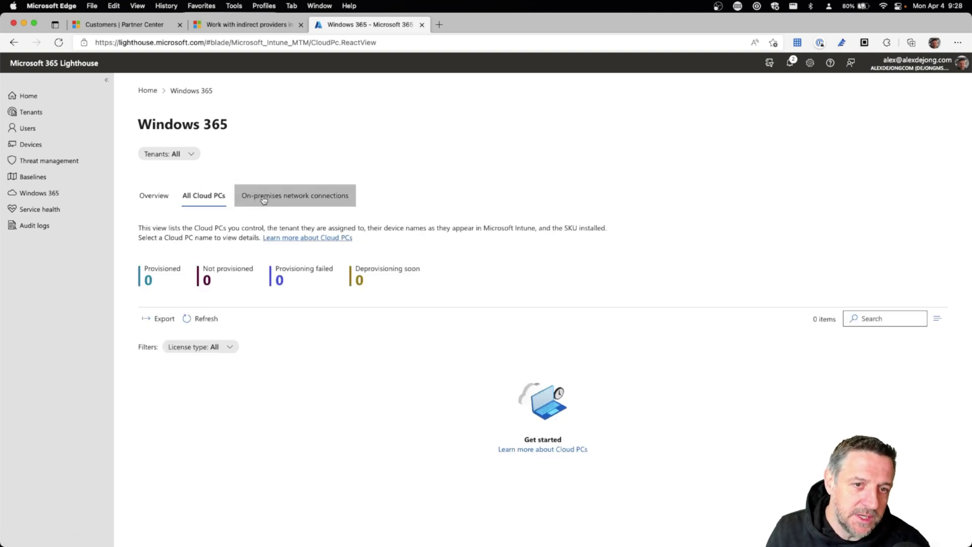
pyautogui.click(154, 197)
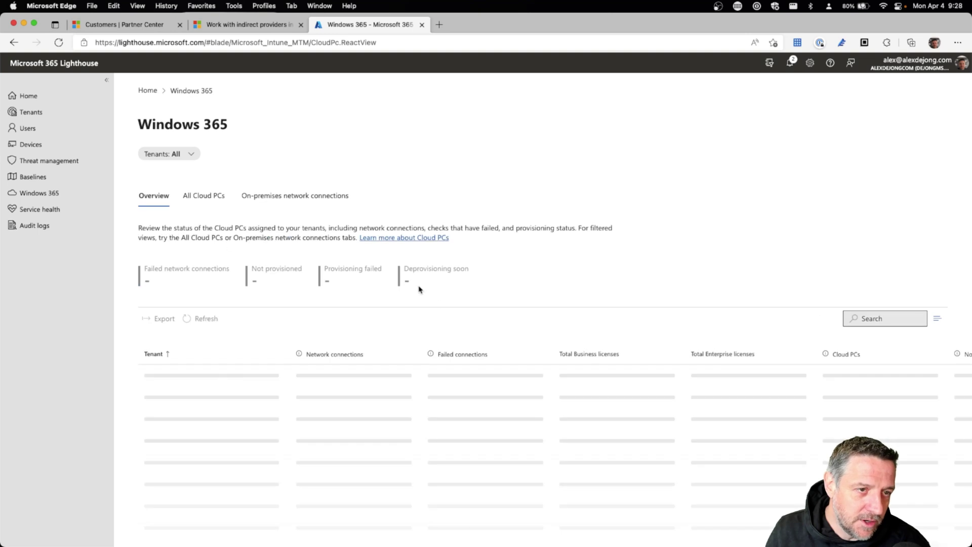
# Review the service health advisories and statuses for all services across the tenants
pyautogui.click(46, 212)
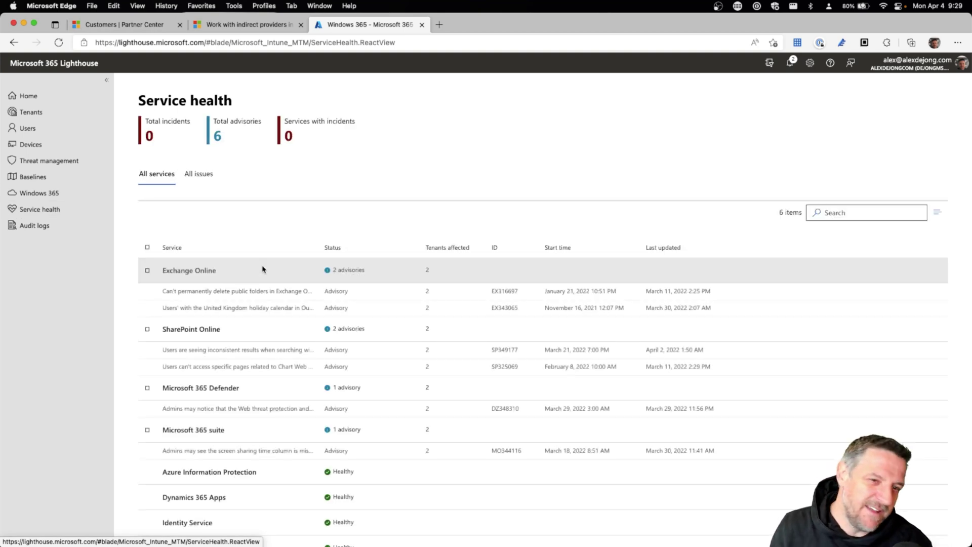
pyautogui.scroll(-15, 427, 341)
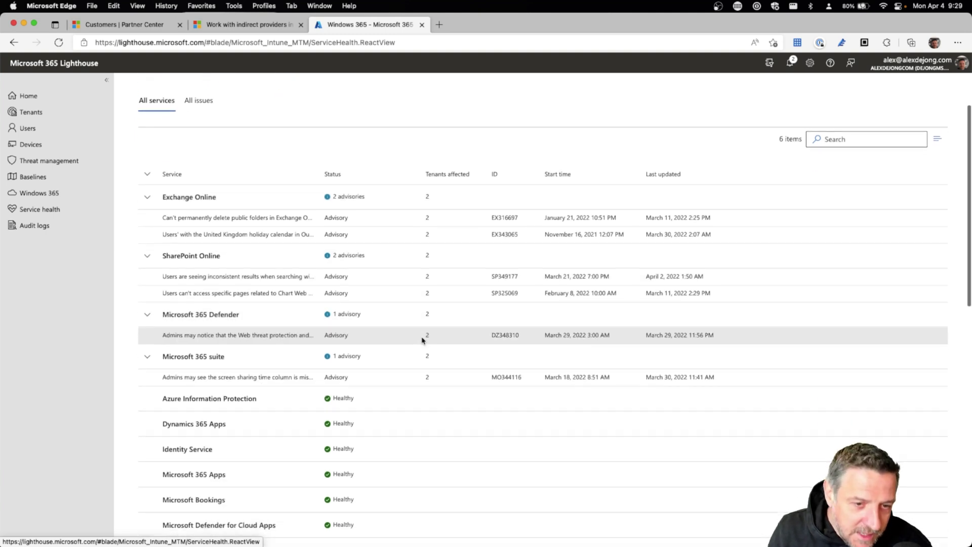
pyautogui.scroll(15, 423, 341)
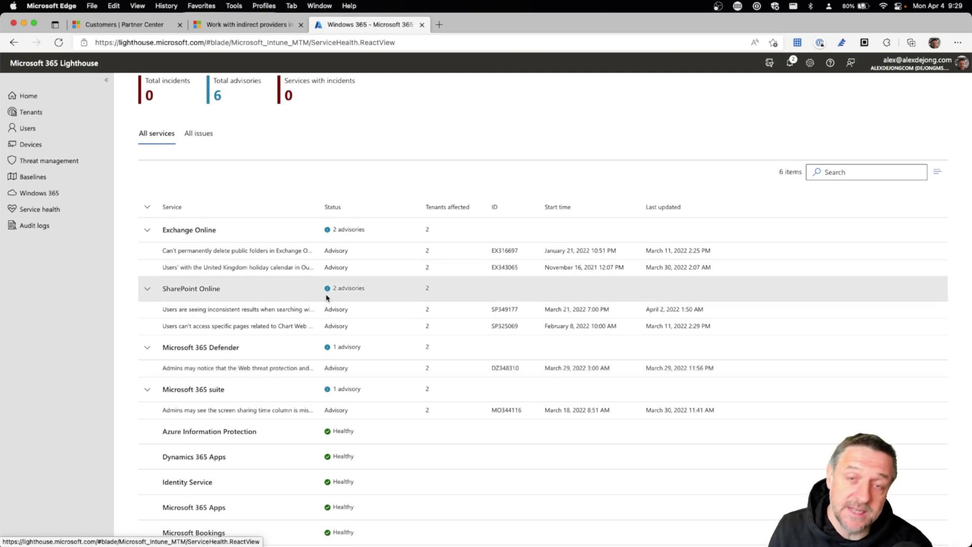
# Check the audit logs for all tenants, and return to the Lighthouse home dashboard
pyautogui.click(33, 228)
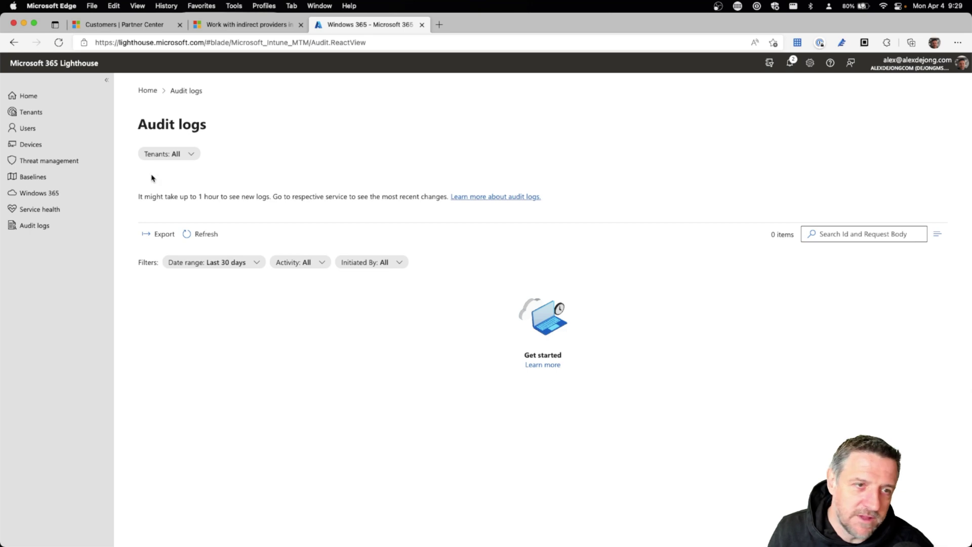
pyautogui.click(28, 95)
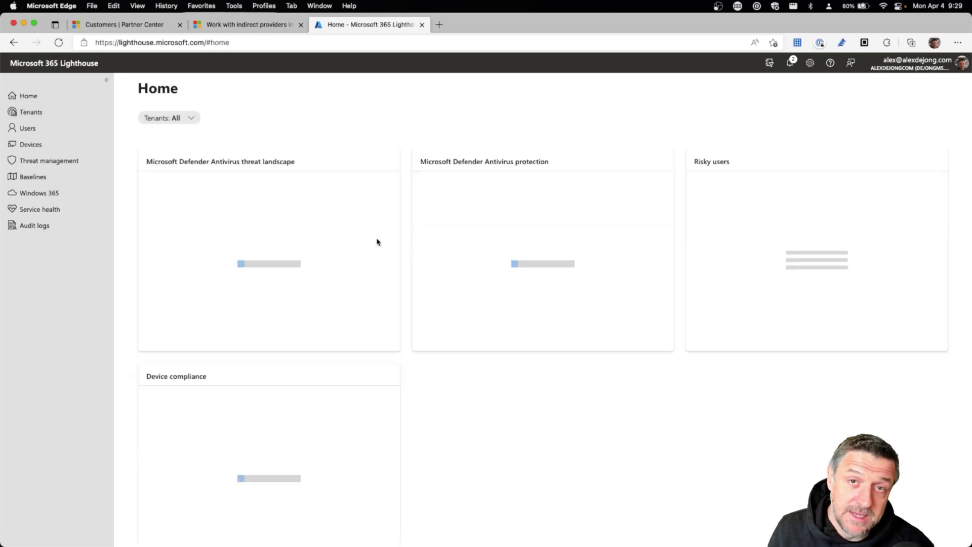